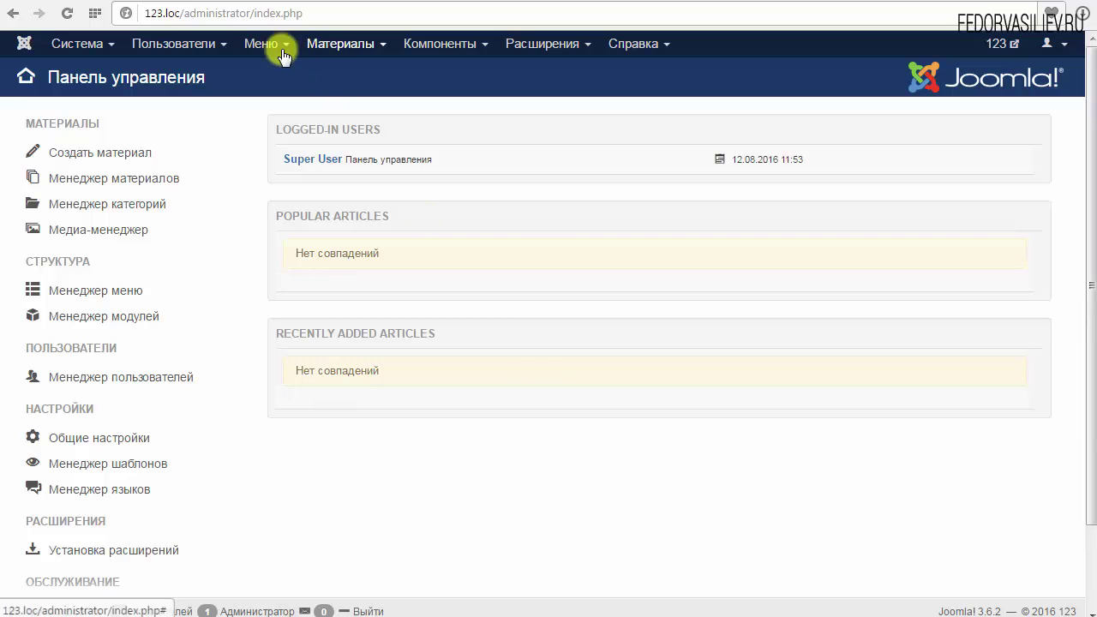
Step: Open the item list of Main Menu and examine the item type shown under Главная
left_click(267, 46)
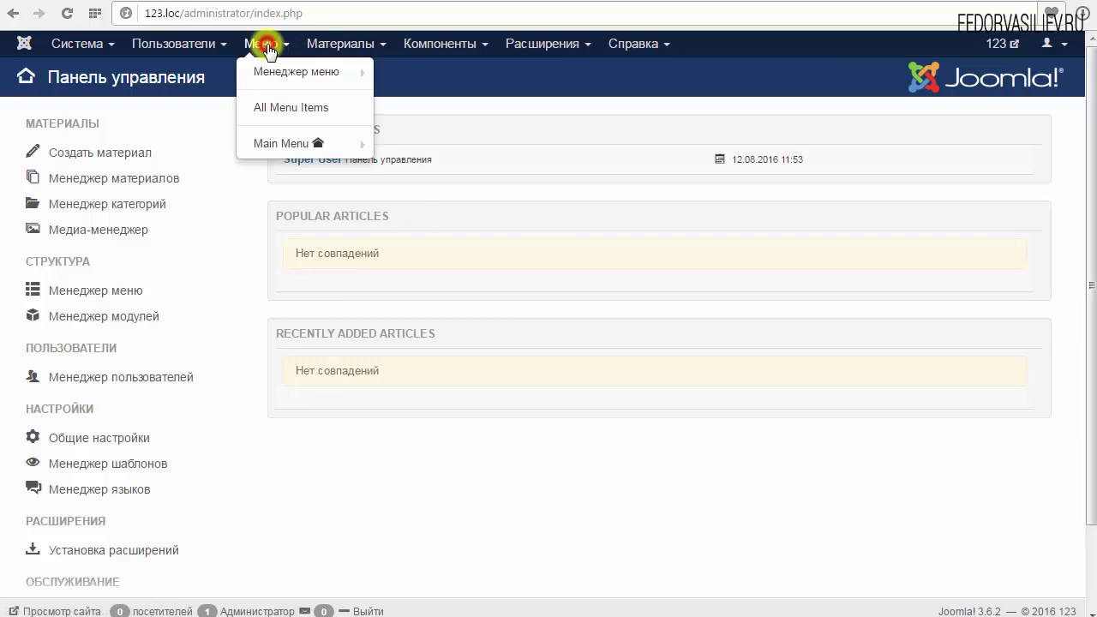
left_click(273, 143)
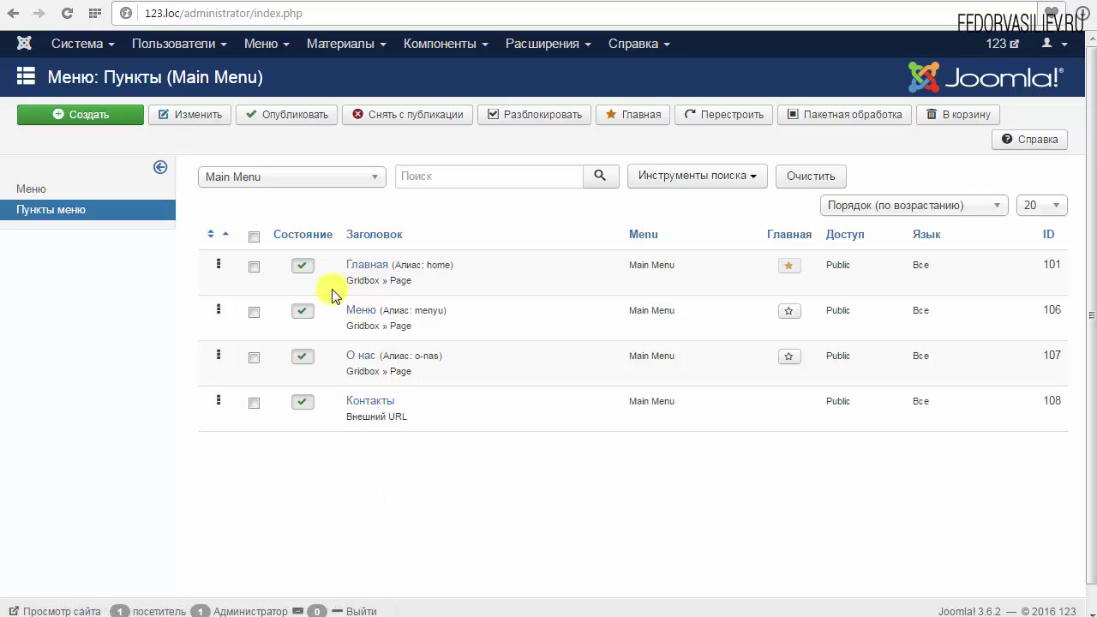
left_click_drag(340, 280, 419, 286)
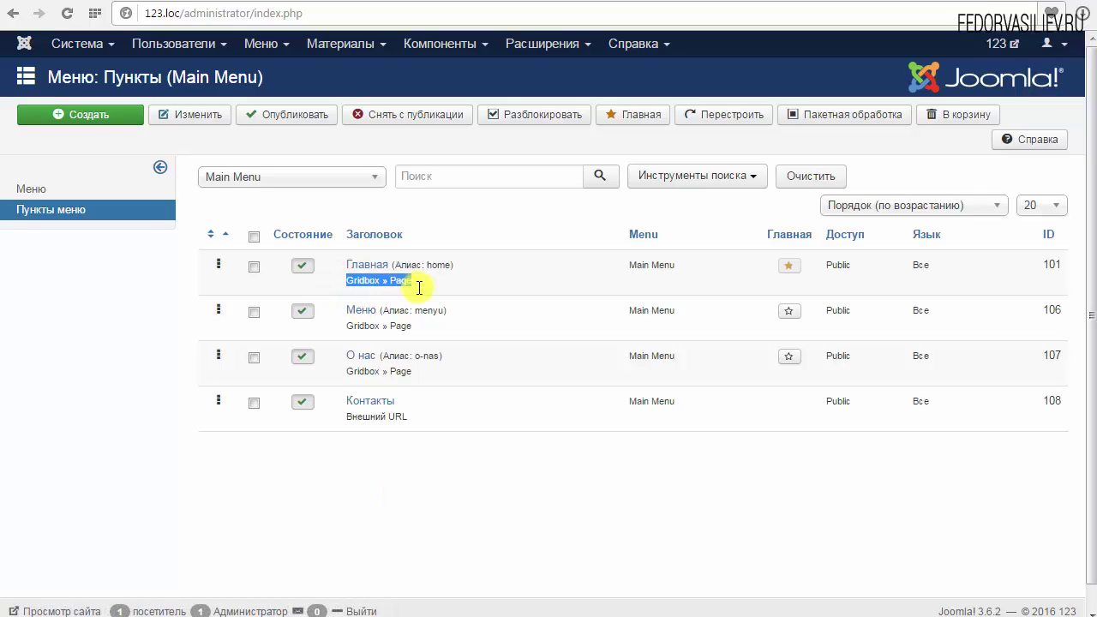
left_click(428, 284)
left_click_drag(331, 277, 448, 289)
left_click(449, 288)
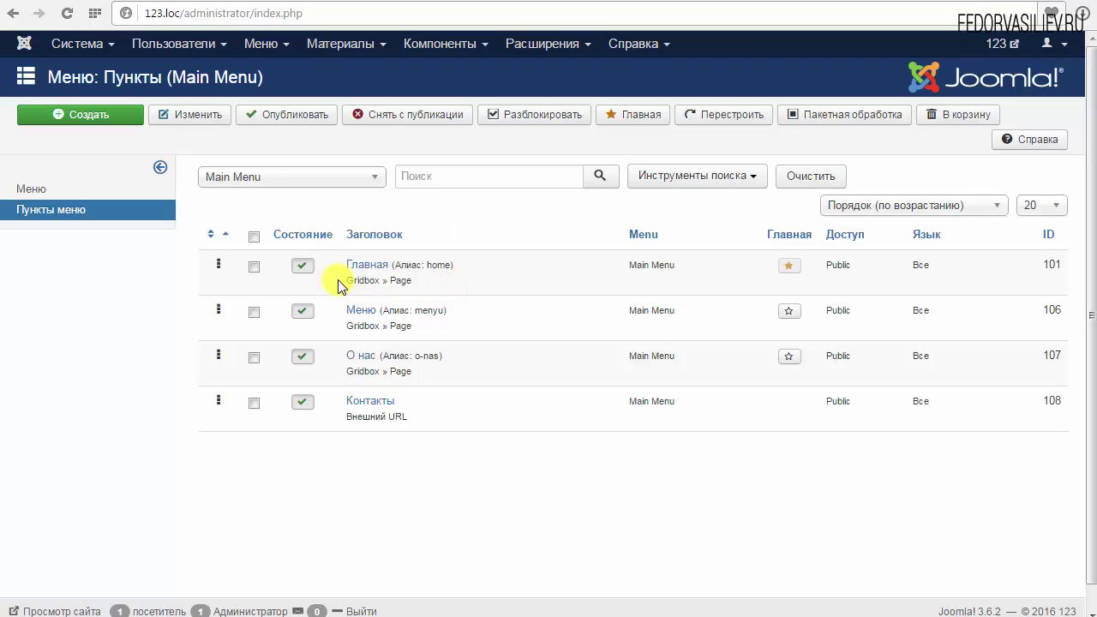
left_click_drag(335, 278, 424, 285)
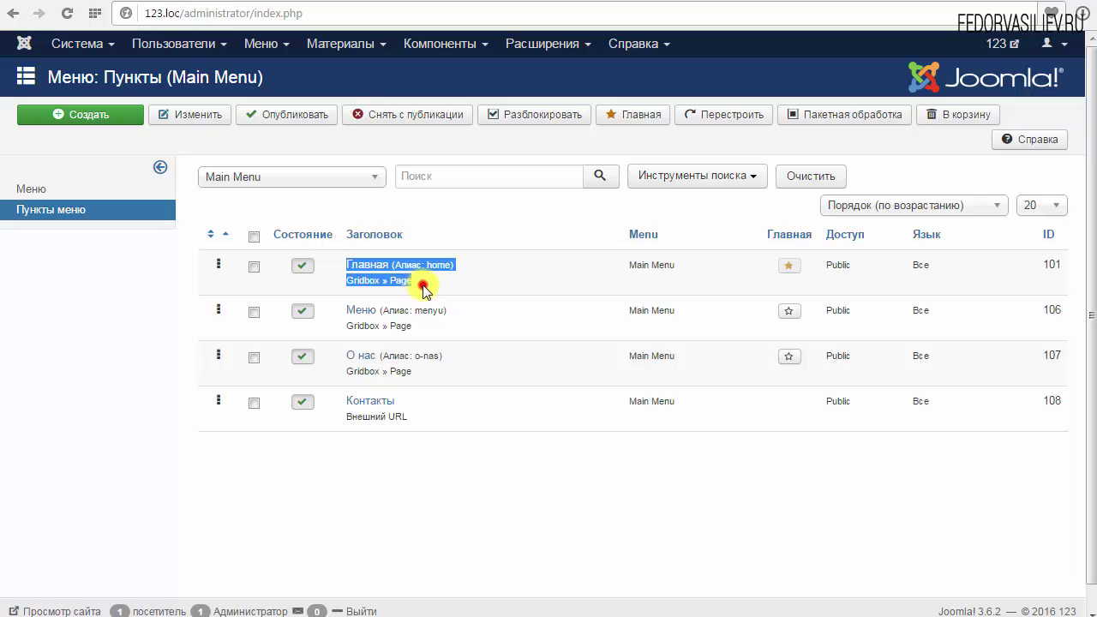
left_click(425, 285)
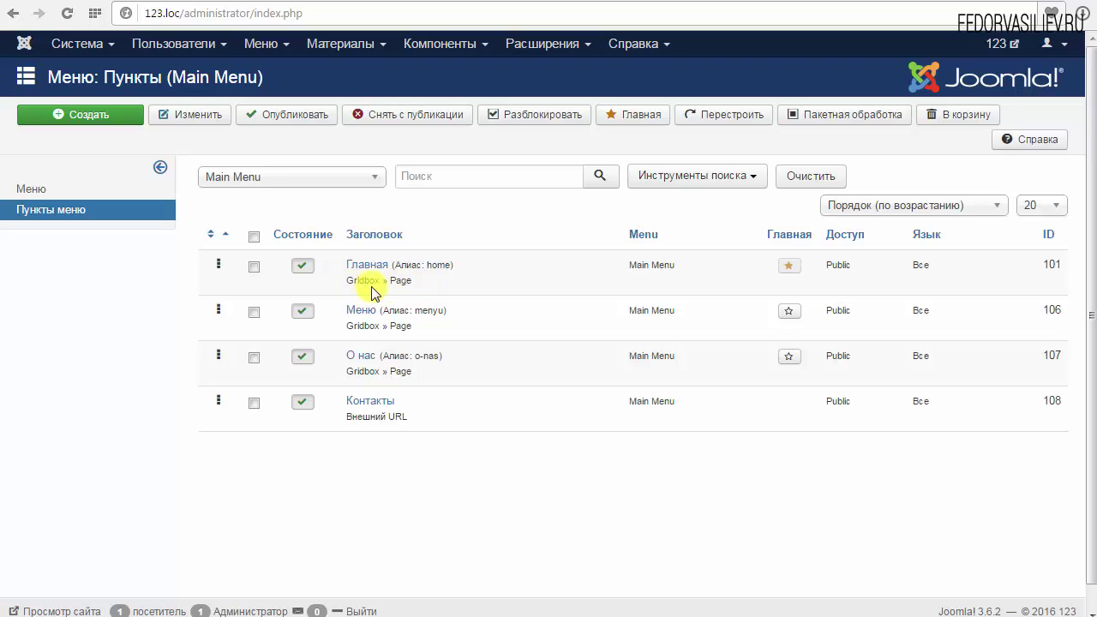
left_click_drag(343, 281, 416, 289)
left_click_drag(336, 277, 421, 289)
left_click(421, 289)
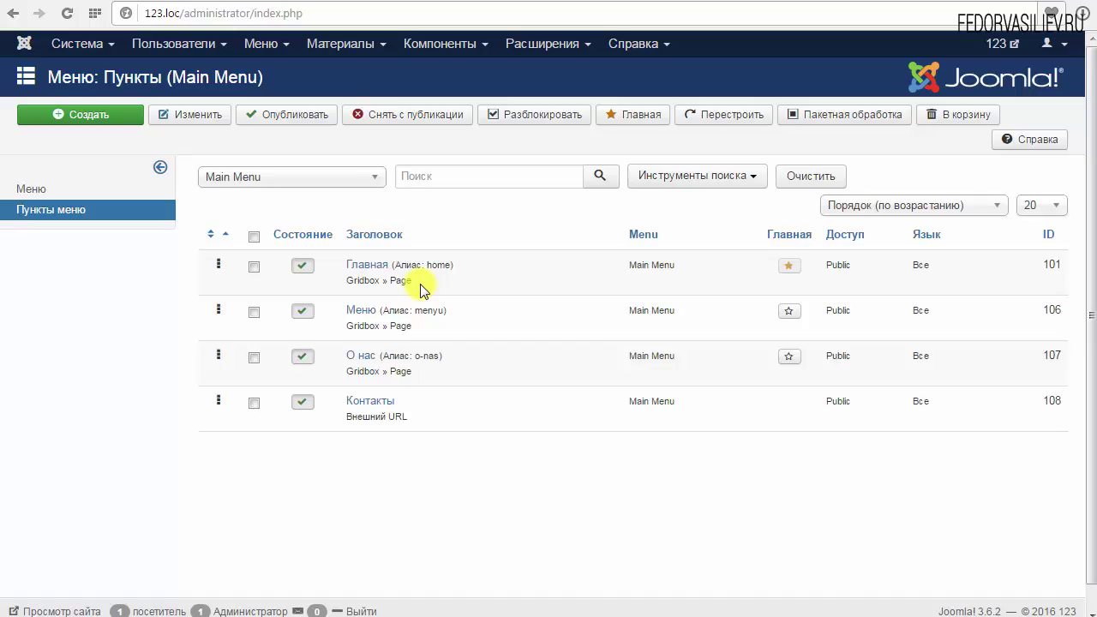
Step: Switch to the site's page editor and look over the slideshow's option groups, closing them without saving
left_click(797, 1)
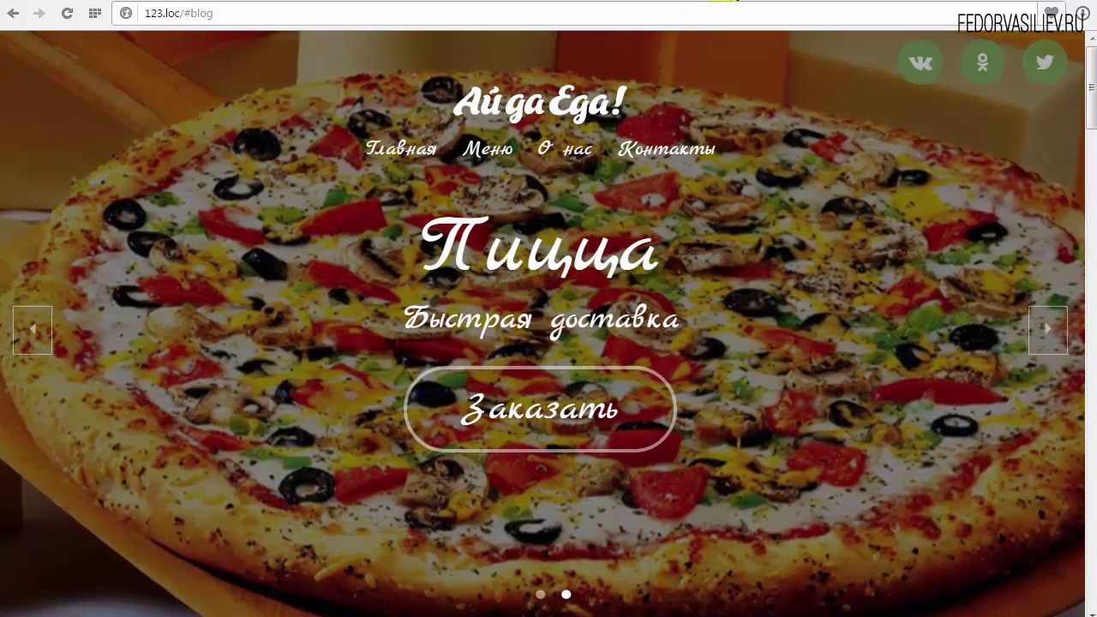
left_click(731, 4)
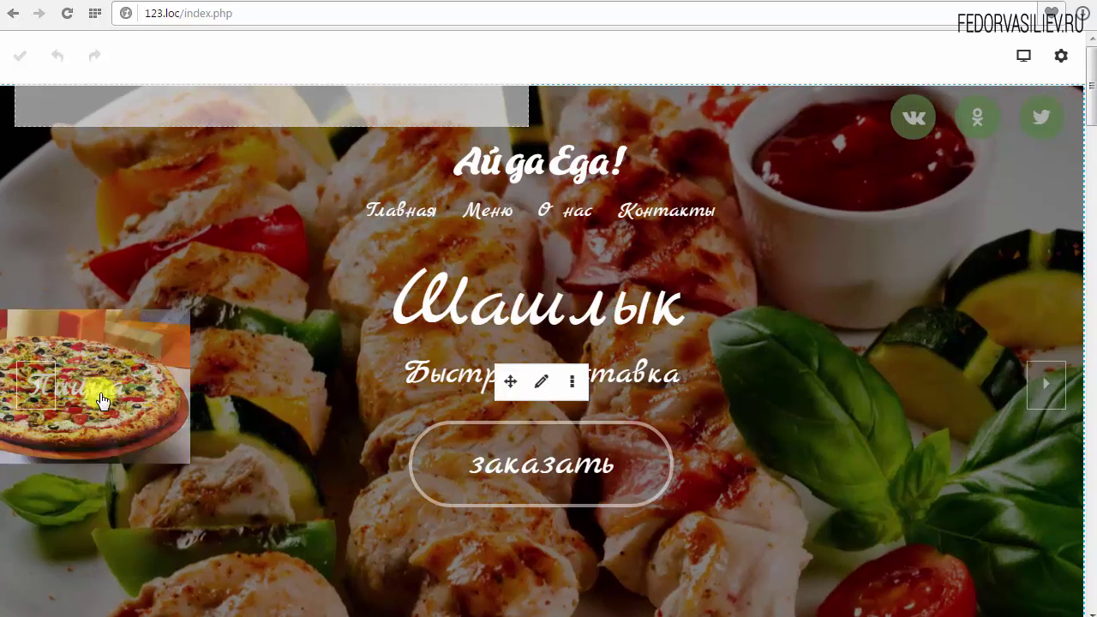
left_click(541, 383)
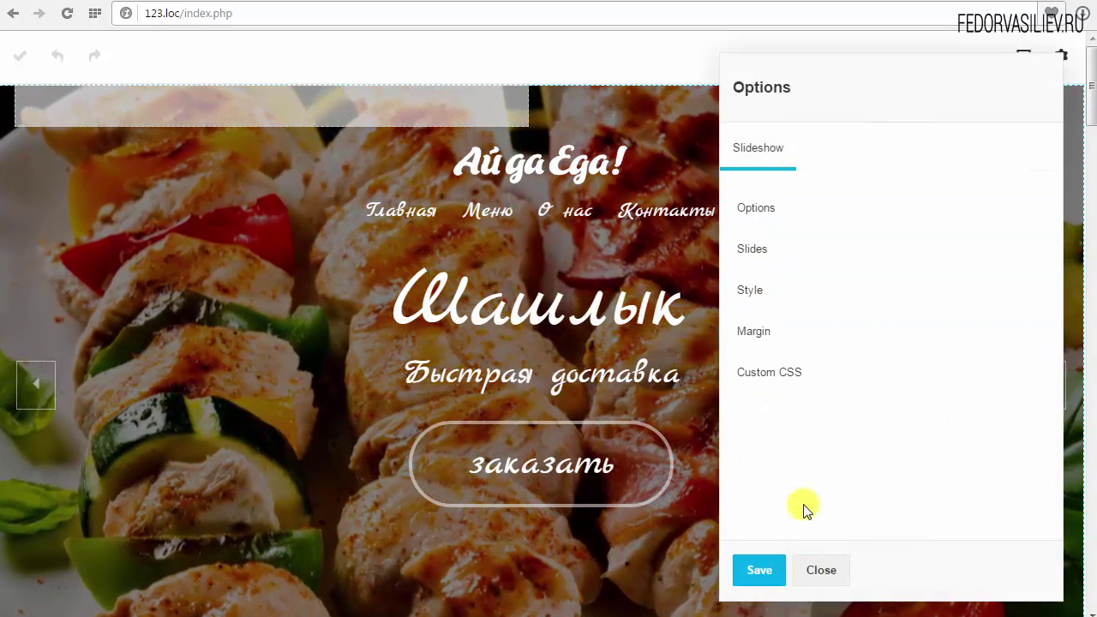
left_click(817, 573)
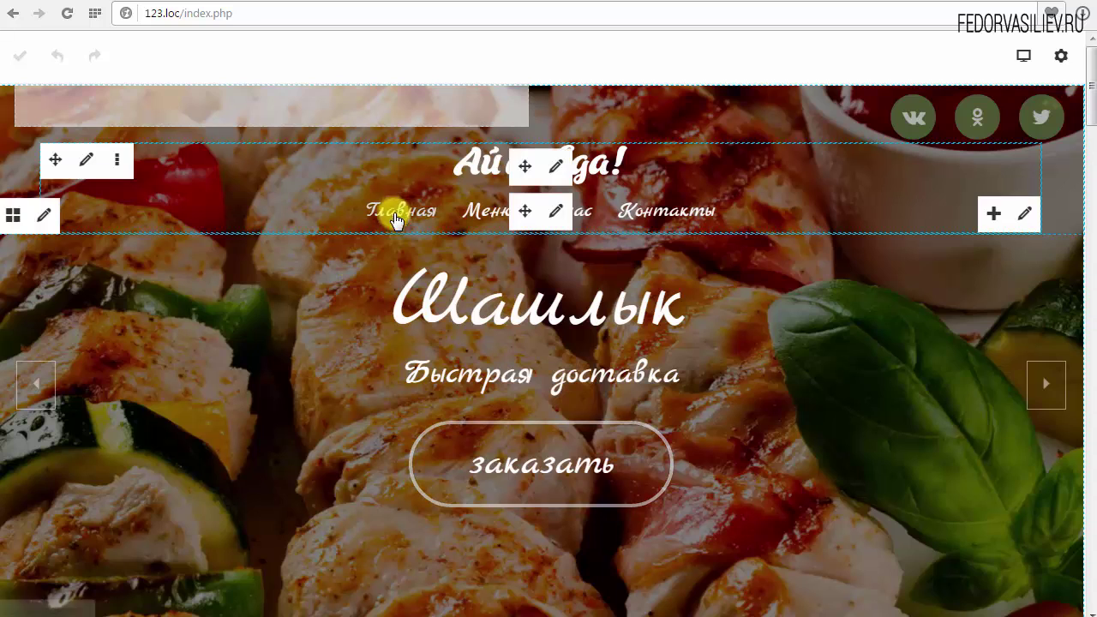
left_click(556, 211)
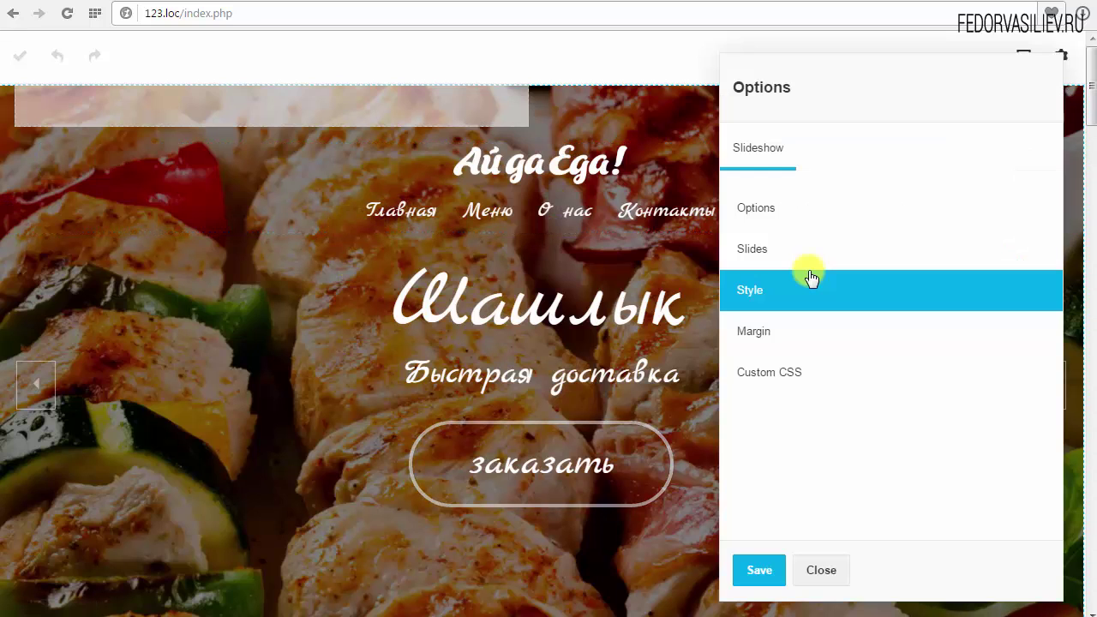
left_click(822, 570)
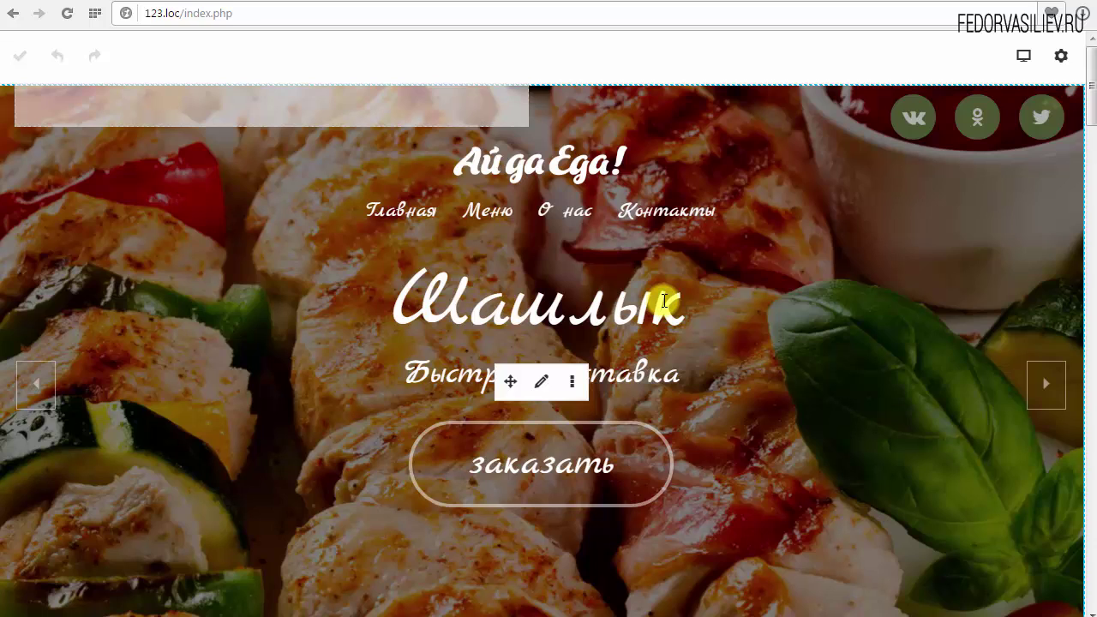
left_click(540, 381)
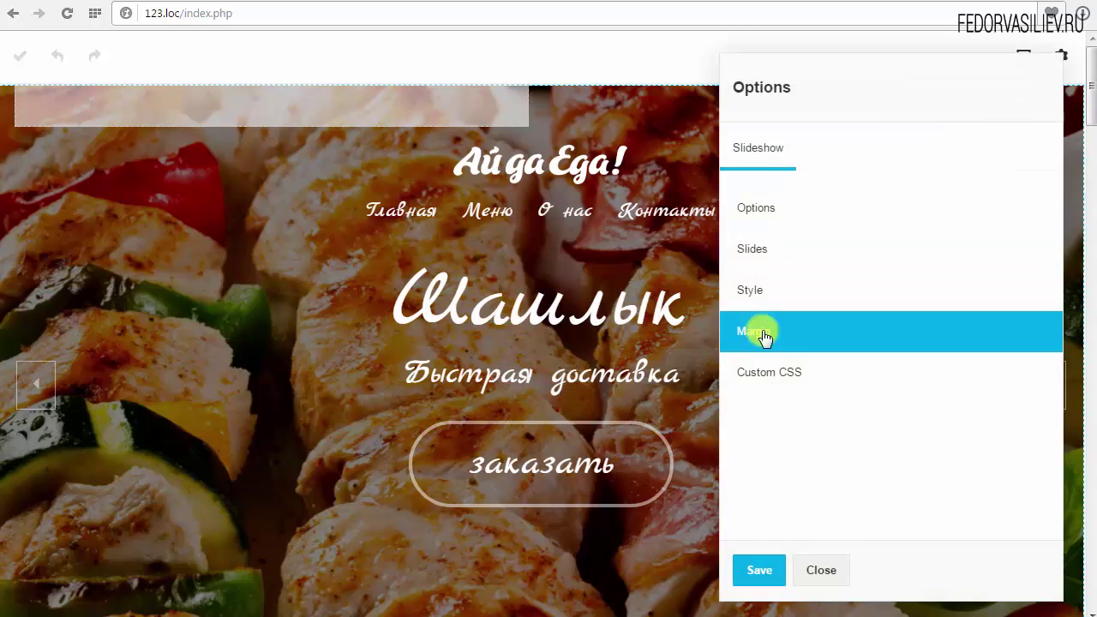
left_click(812, 570)
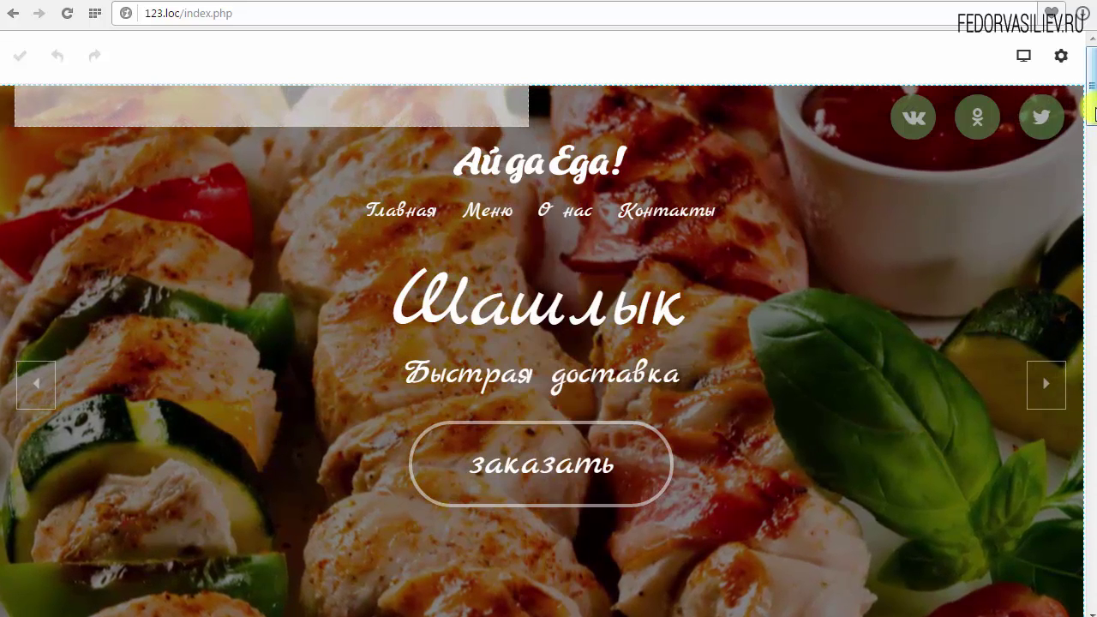
left_click_drag(1092, 111, 723, 440)
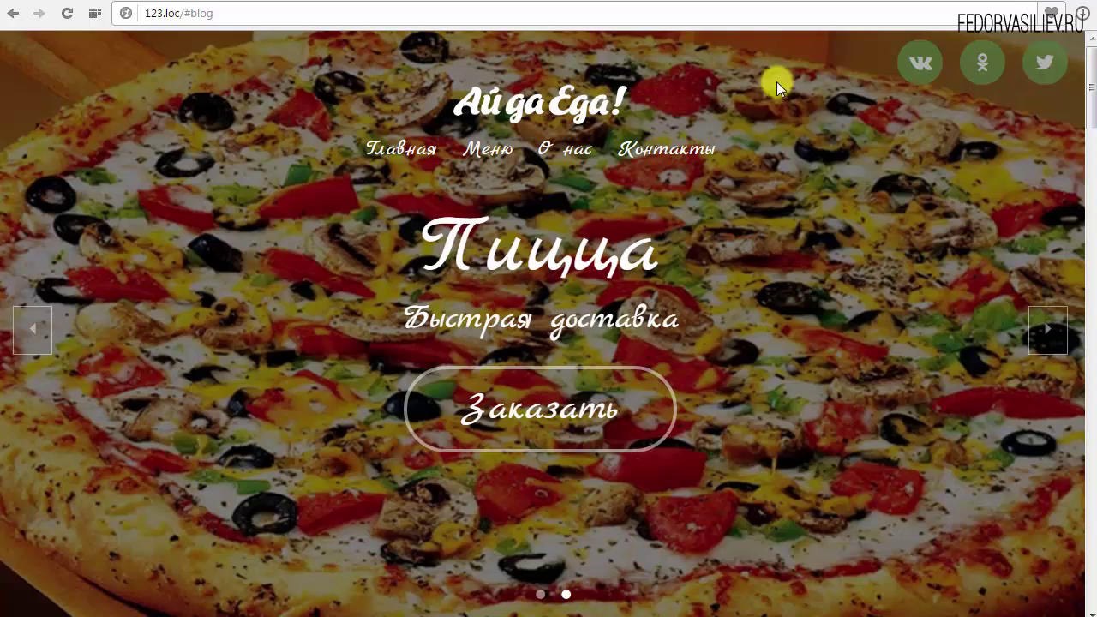
Step: Return to the Main Menu item list in the administration area and start a new menu item titled демо
left_click(741, 5)
left_click(694, 2)
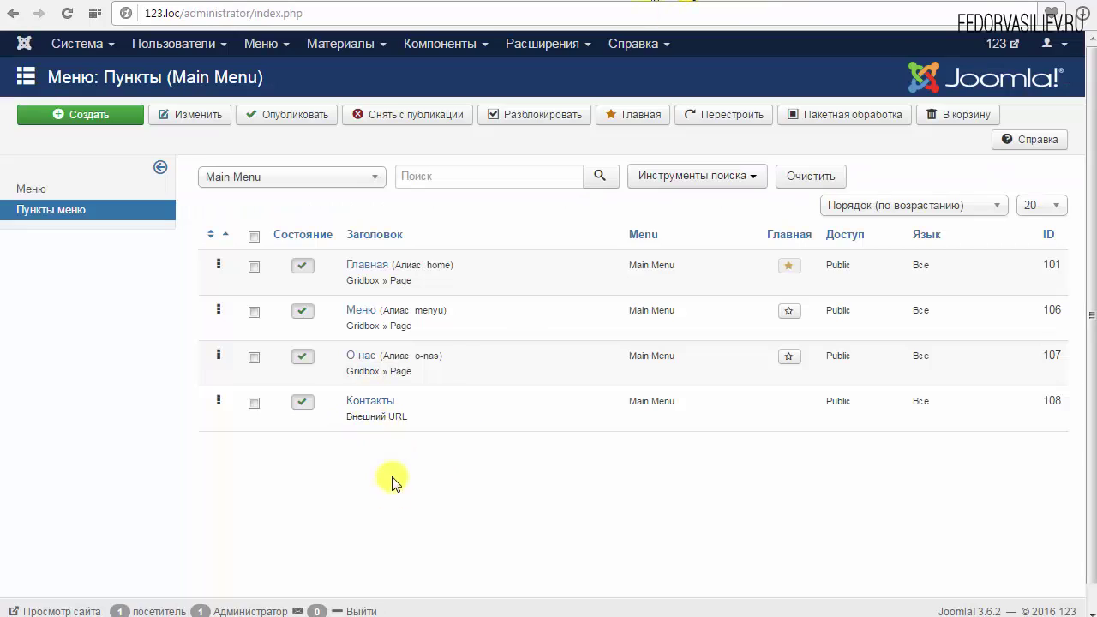
left_click(86, 121)
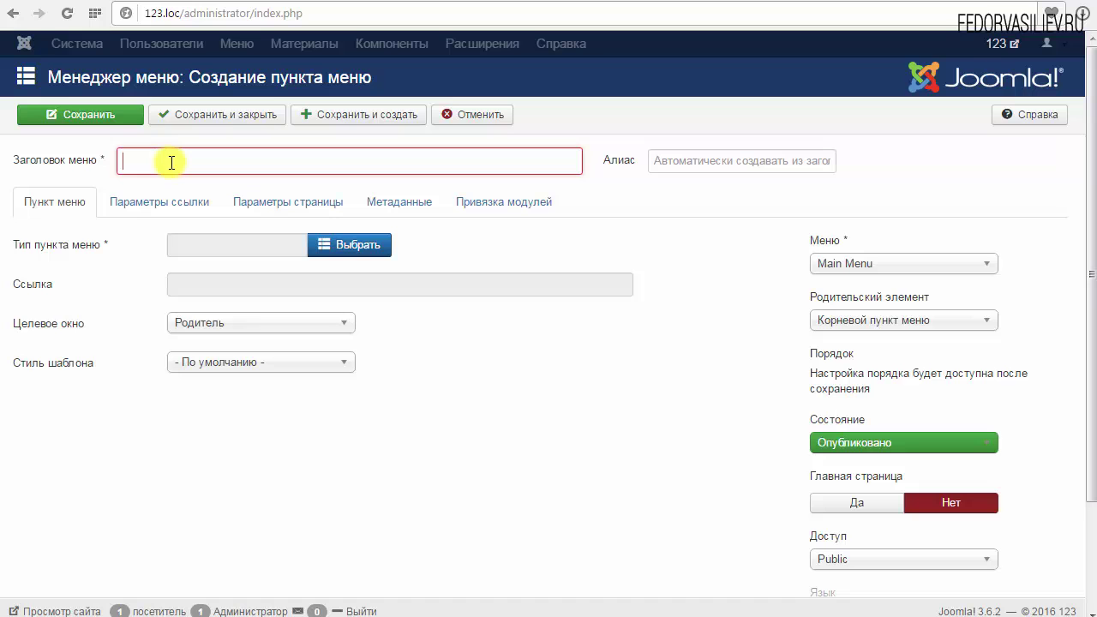
type("демо")
Step: Set the new item's type to Избранные материалы from the Материалы group and save the item
left_click(377, 246)
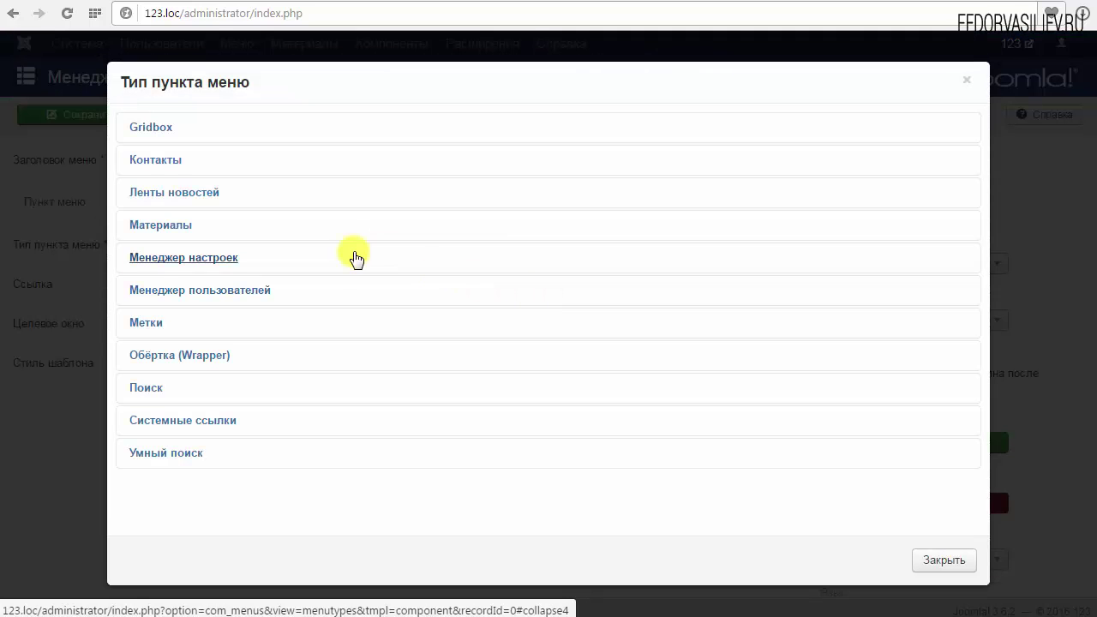
left_click(154, 135)
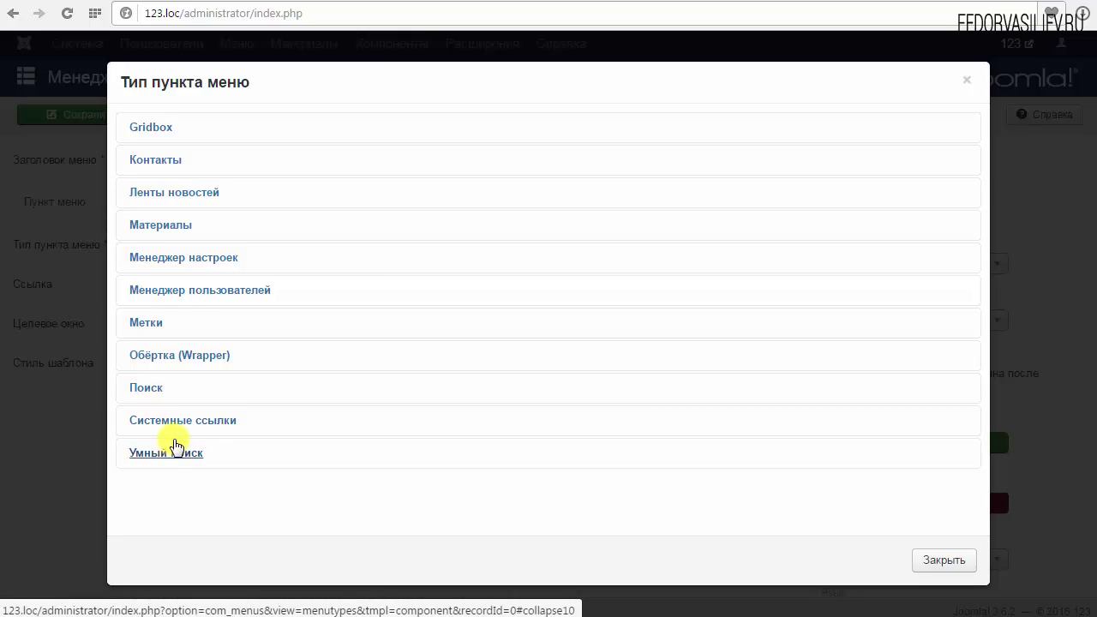
left_click(152, 226)
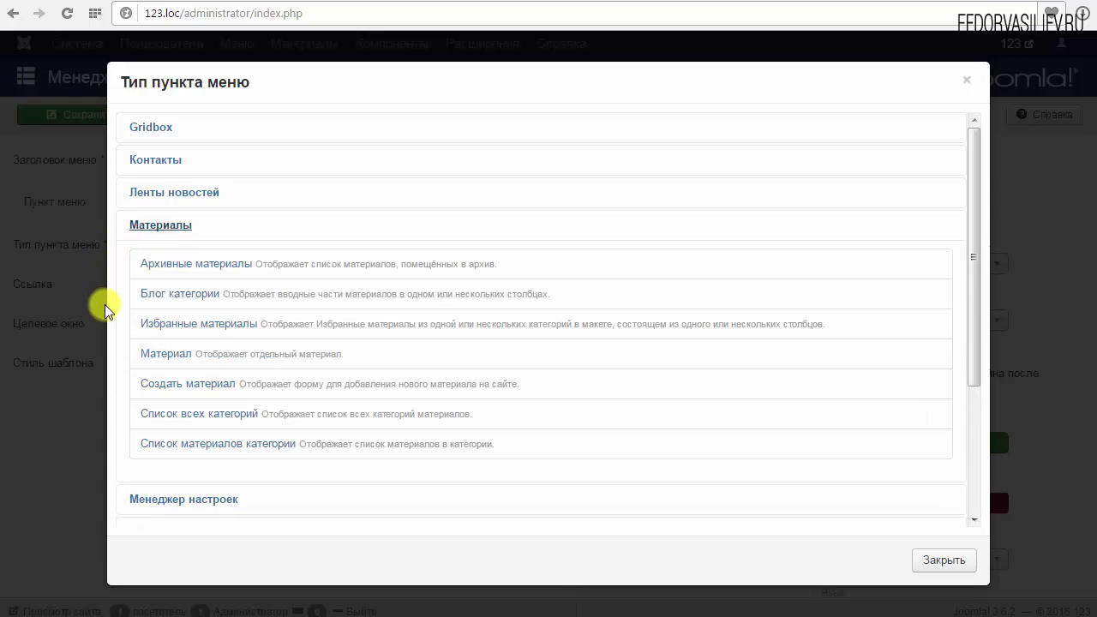
left_click(189, 326)
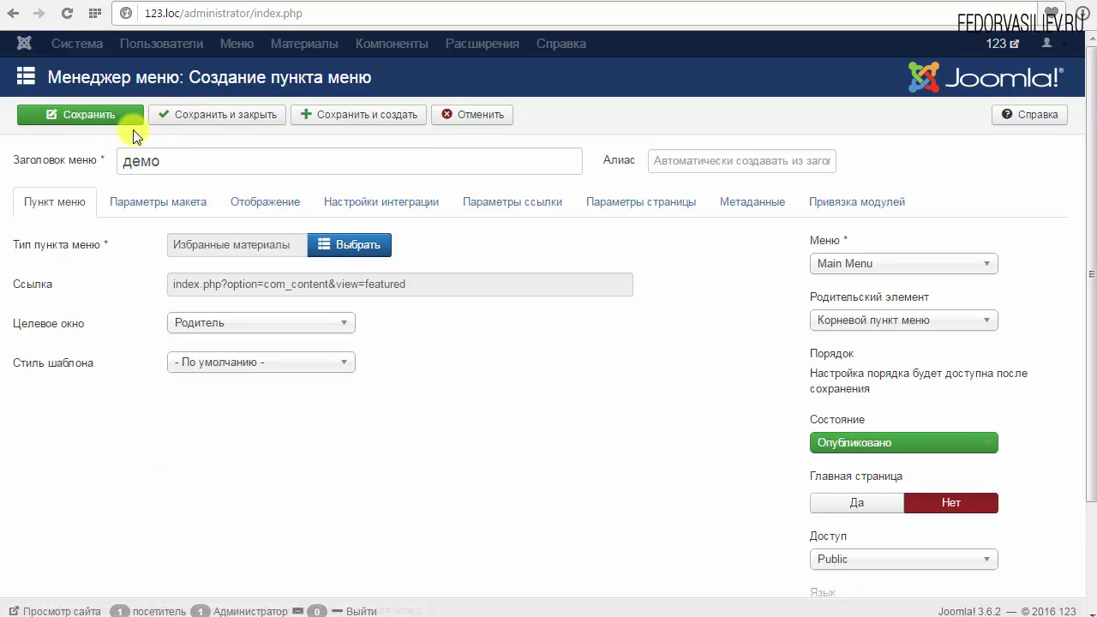
left_click(89, 115)
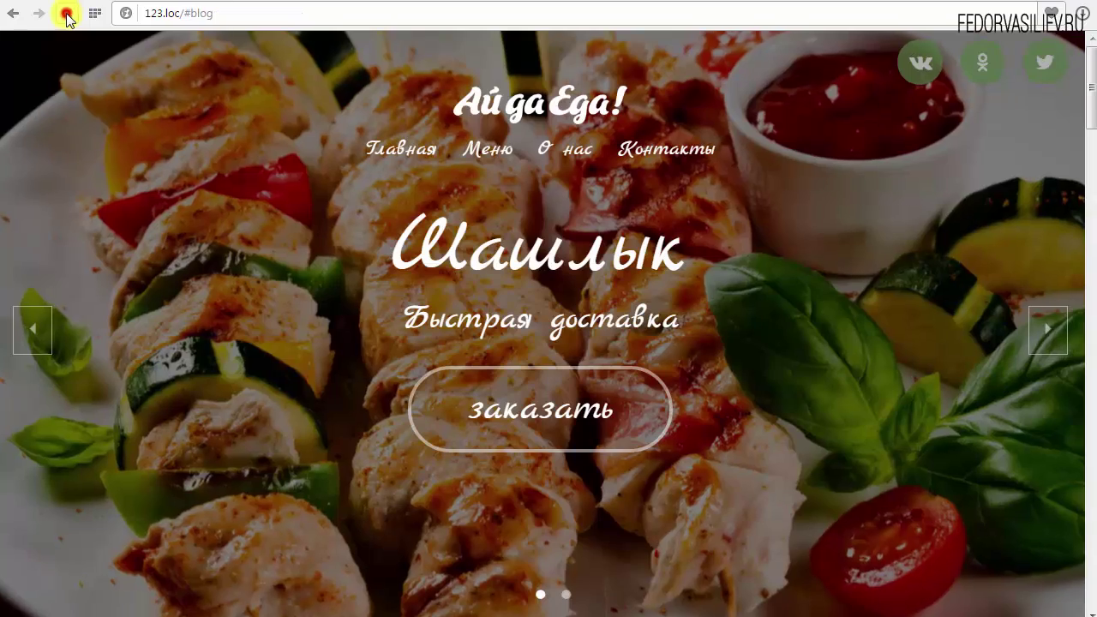
Step: Reload the site's front page to check its navigation menu for the демо item, and return to the item editor
left_click(726, 4)
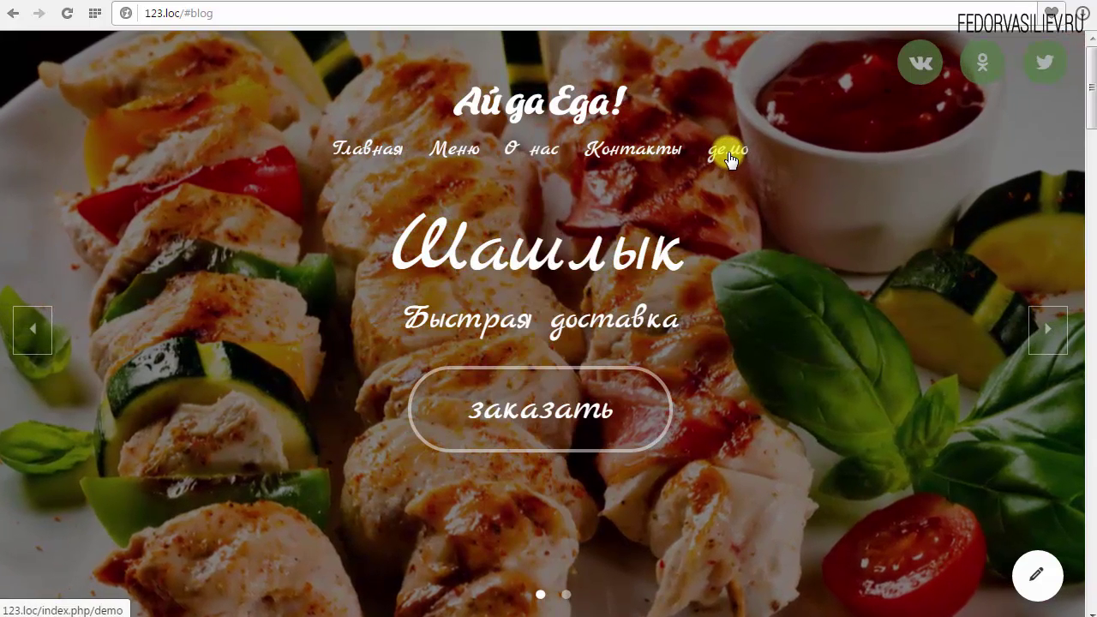
key("ctrl+shift+Tab")
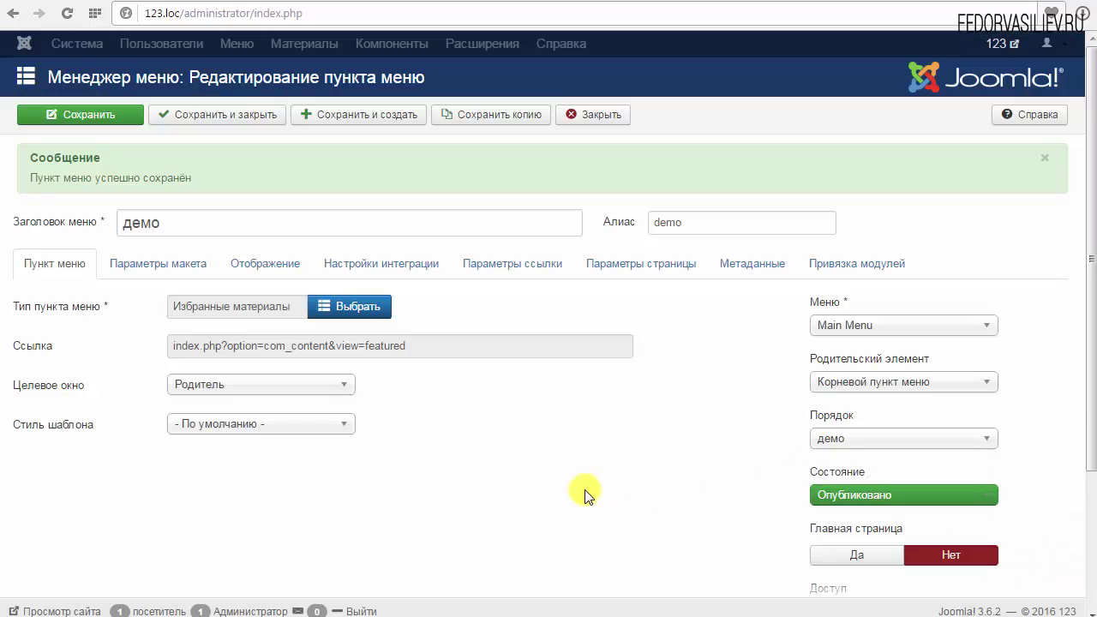
Step: Make Контакты the parent element of the демо menu item and save the change
left_click(182, 225)
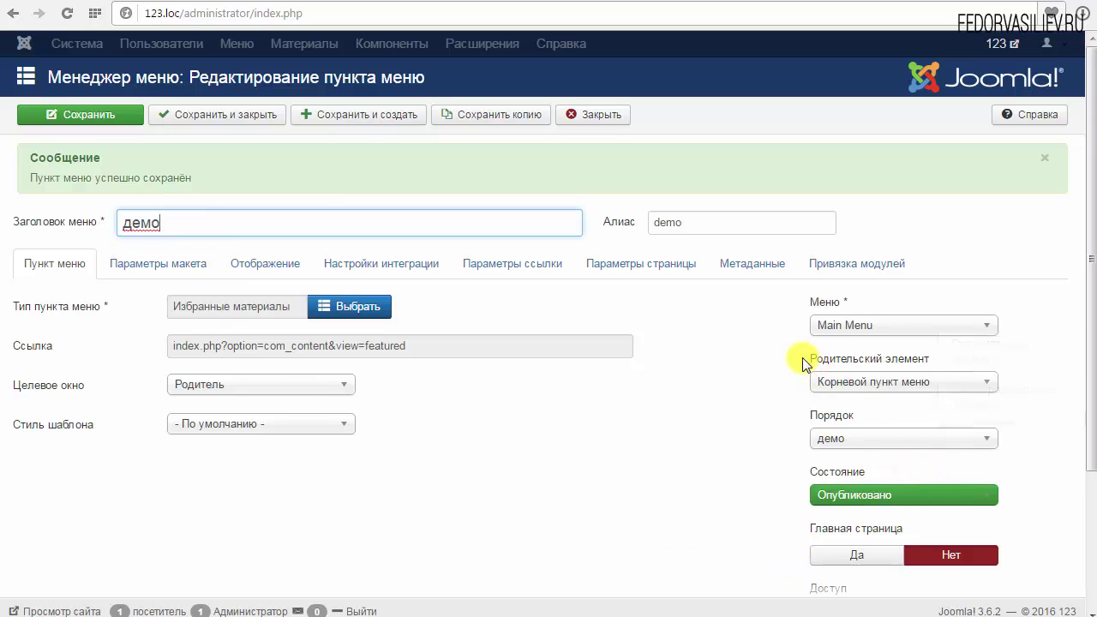
left_click_drag(794, 358, 844, 363)
left_click(753, 347)
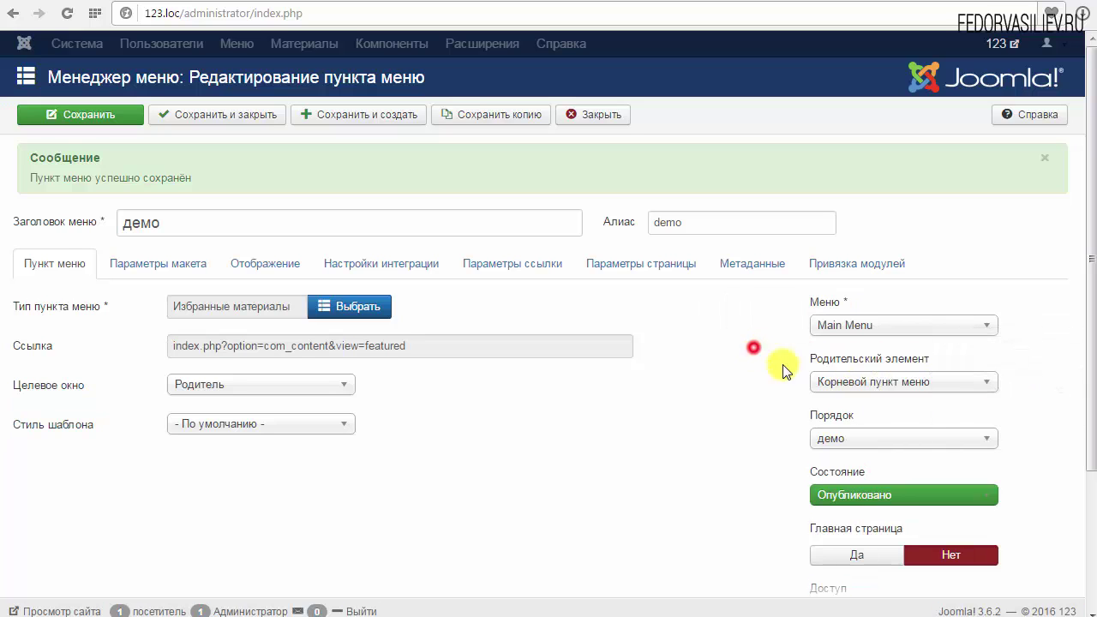
left_click(849, 382)
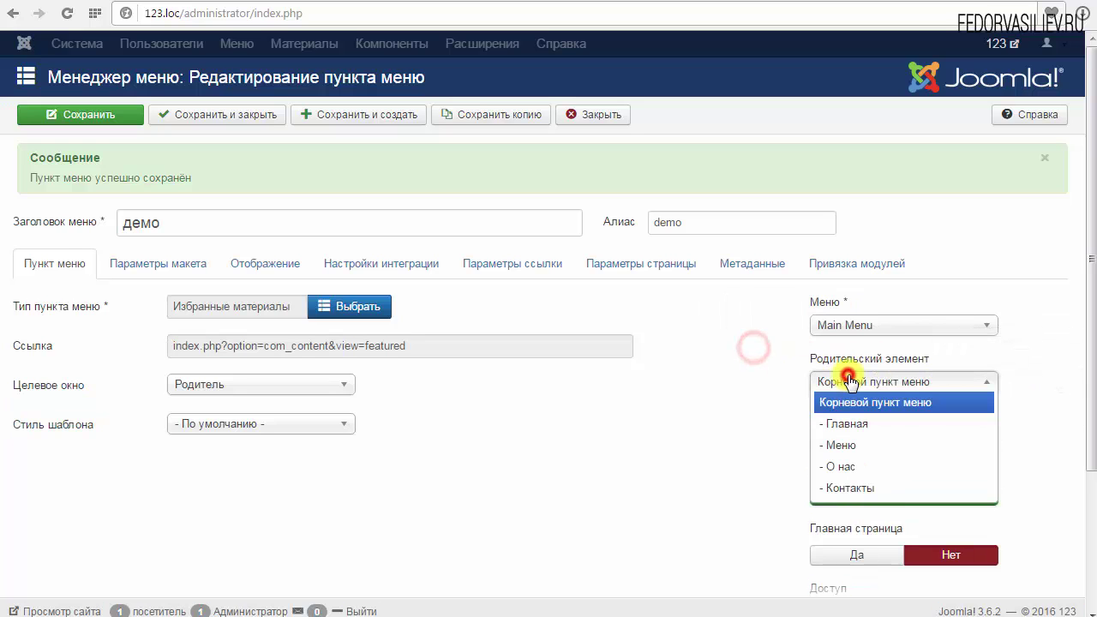
left_click(851, 489)
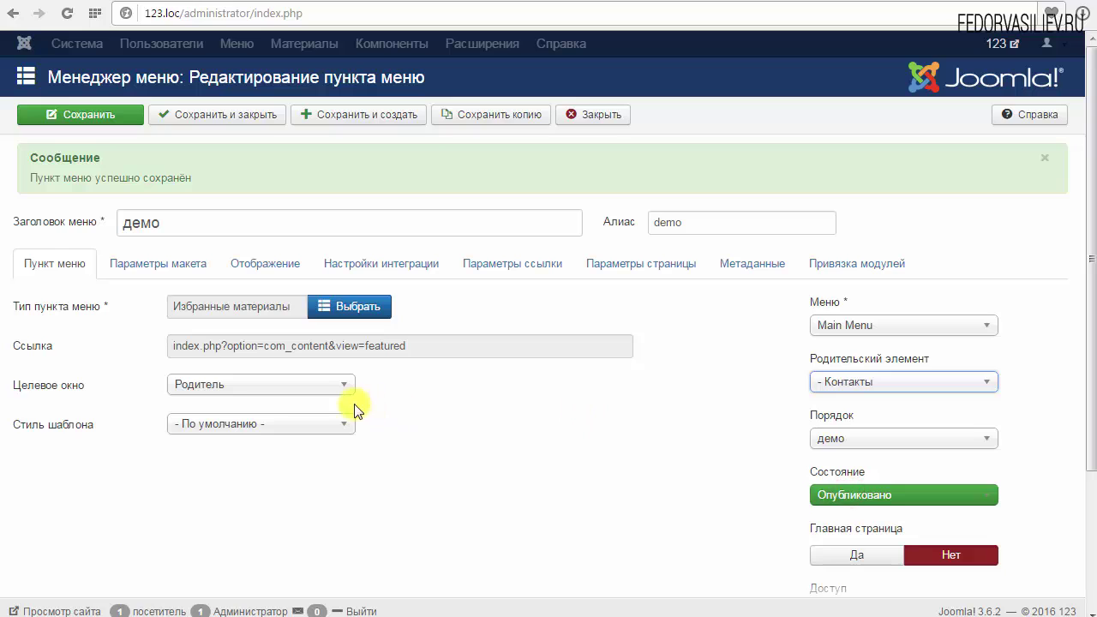
left_click(100, 120)
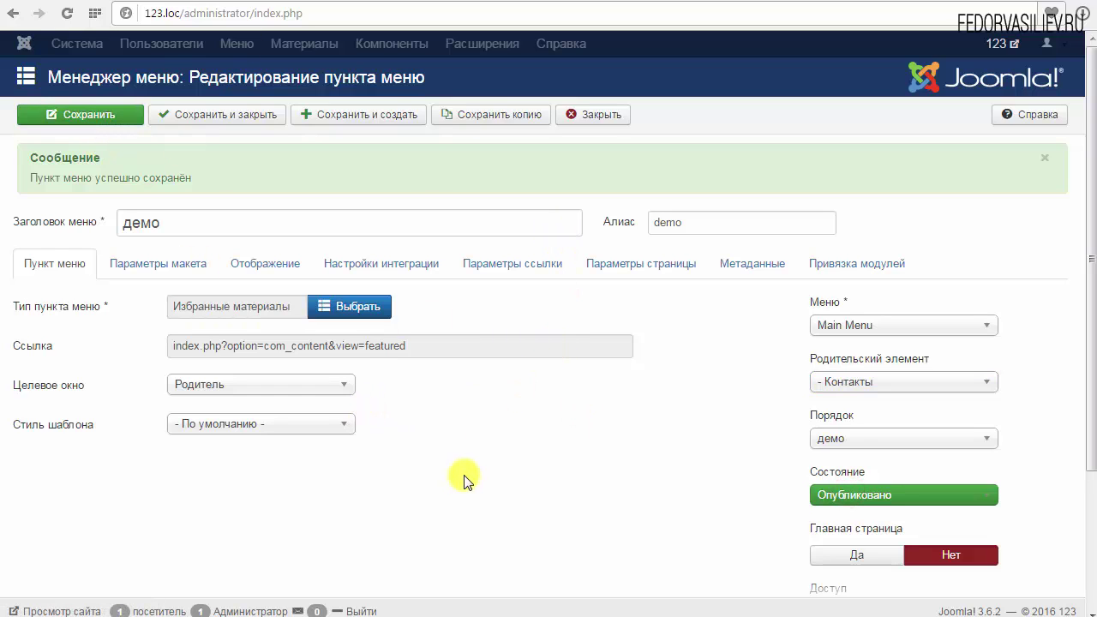
Step: Save a copy of the демо menu item, check the copy's title and alias, and set its state to Опубликовано
scroll(503, 375, "down", 3)
scroll(502, 375, "up", 3)
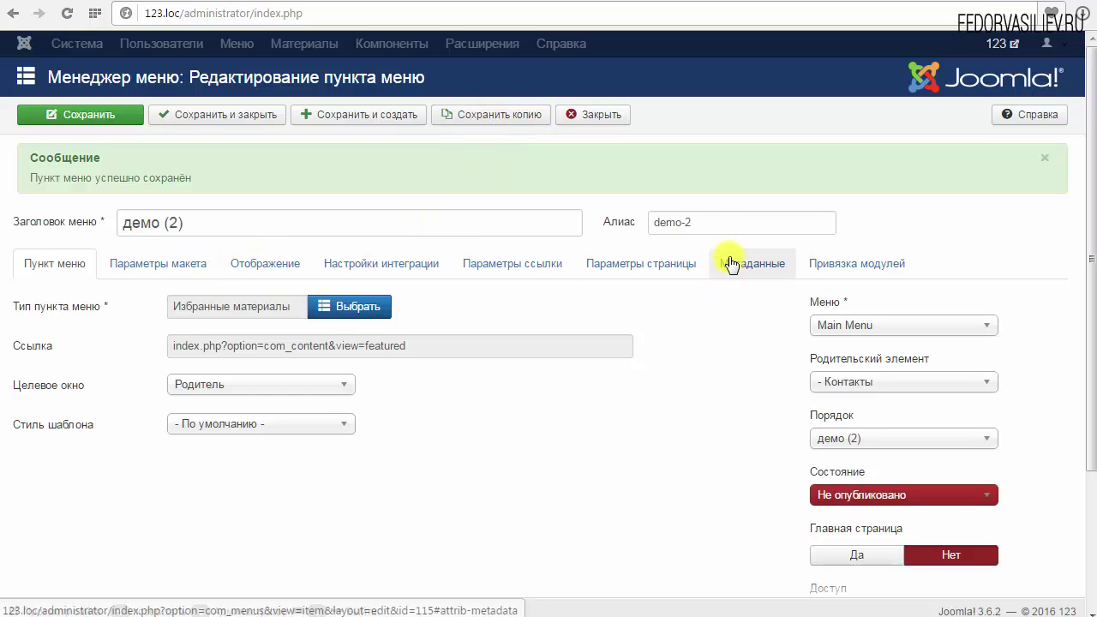
left_click_drag(719, 223, 643, 218)
left_click_drag(237, 223, 74, 215)
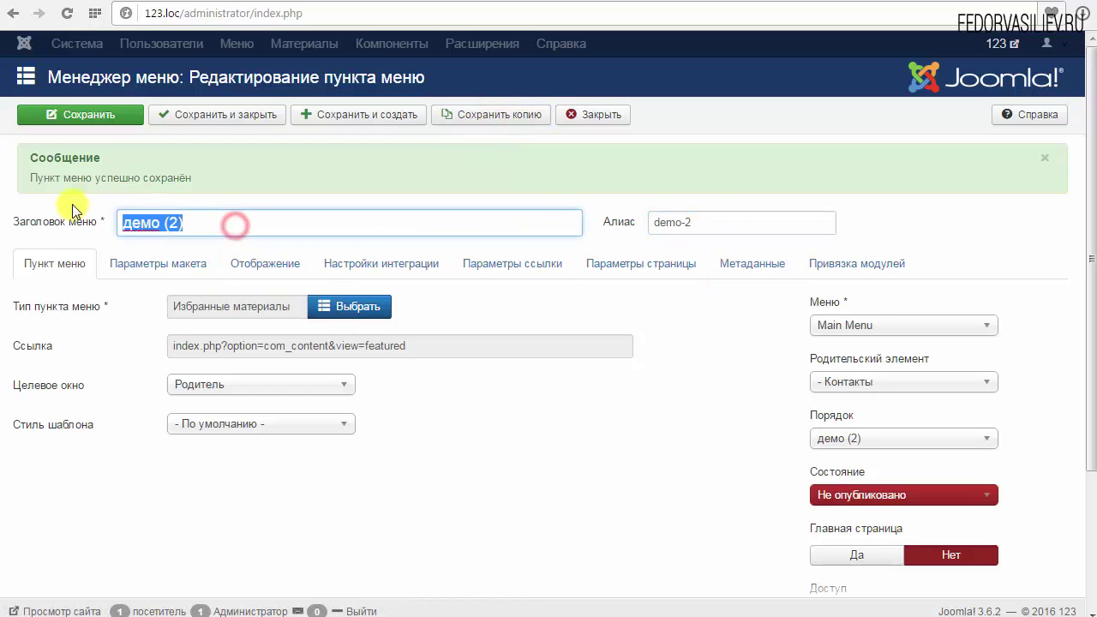
left_click(184, 223)
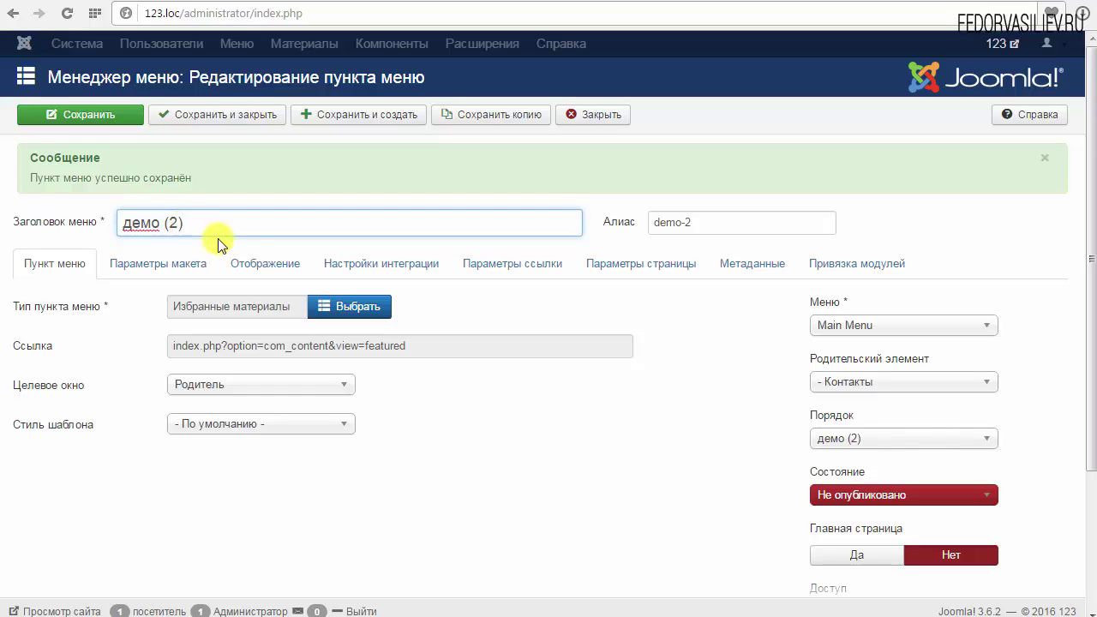
left_click_drag(727, 220, 558, 255)
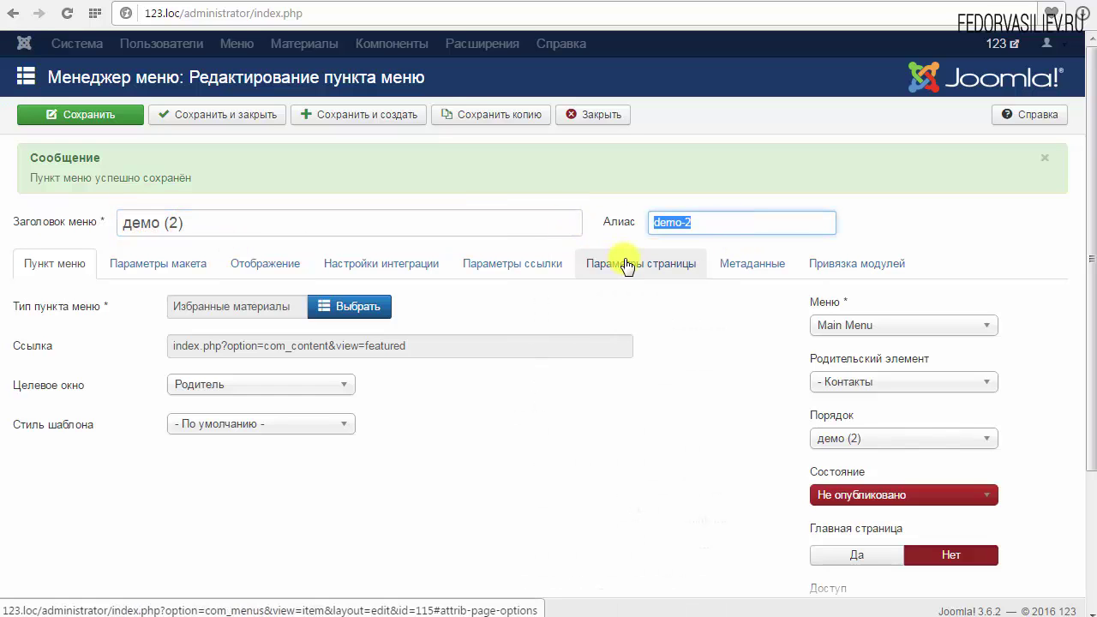
left_click(836, 497)
left_click(848, 515)
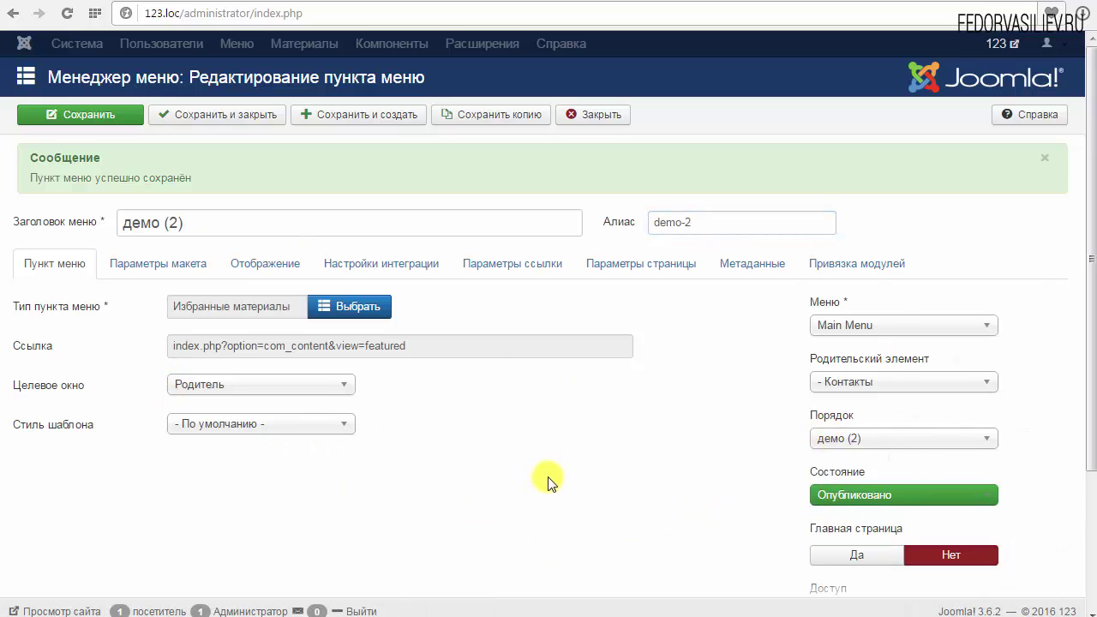
Step: Save the published copy, reload the site's front page to check the navigation menu, and return to the item editor
left_click(105, 117)
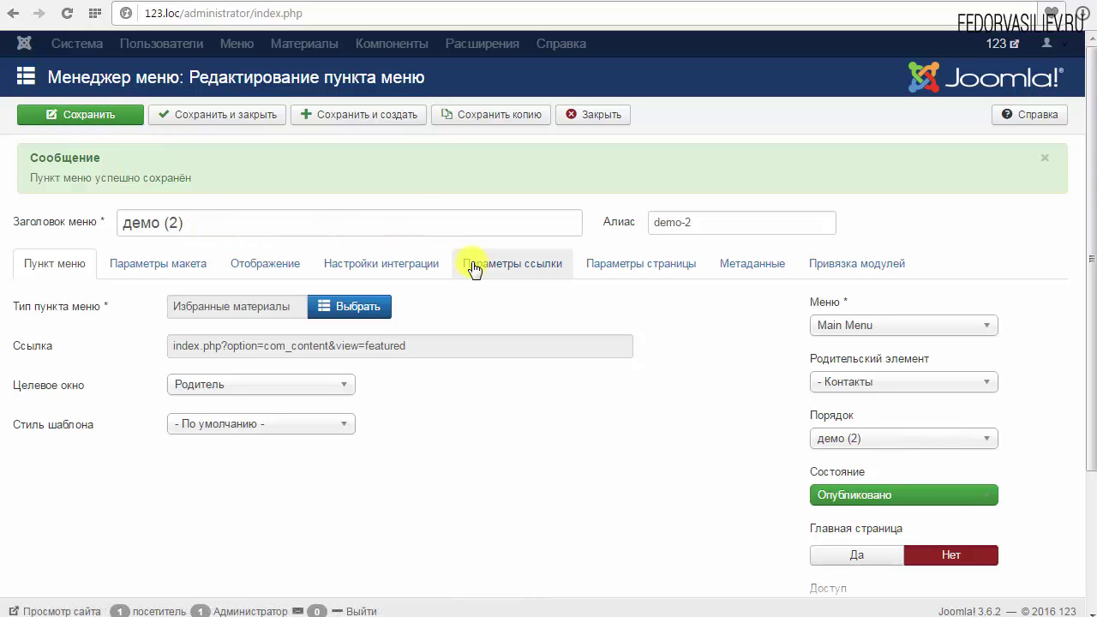
key("ctrl+Tab")
left_click(67, 13)
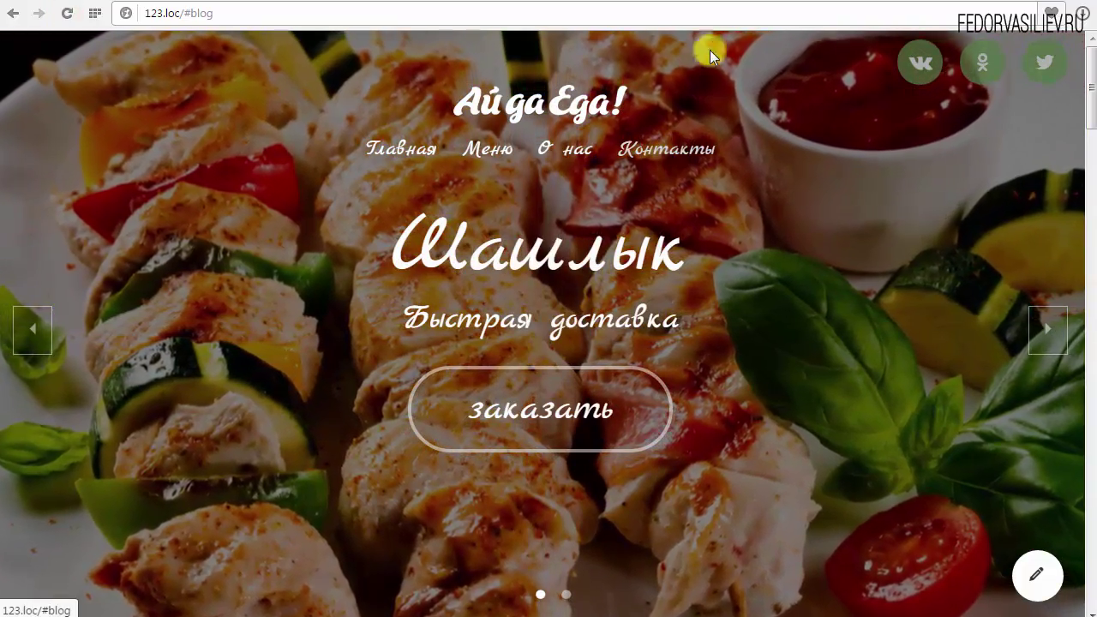
left_click(691, 1)
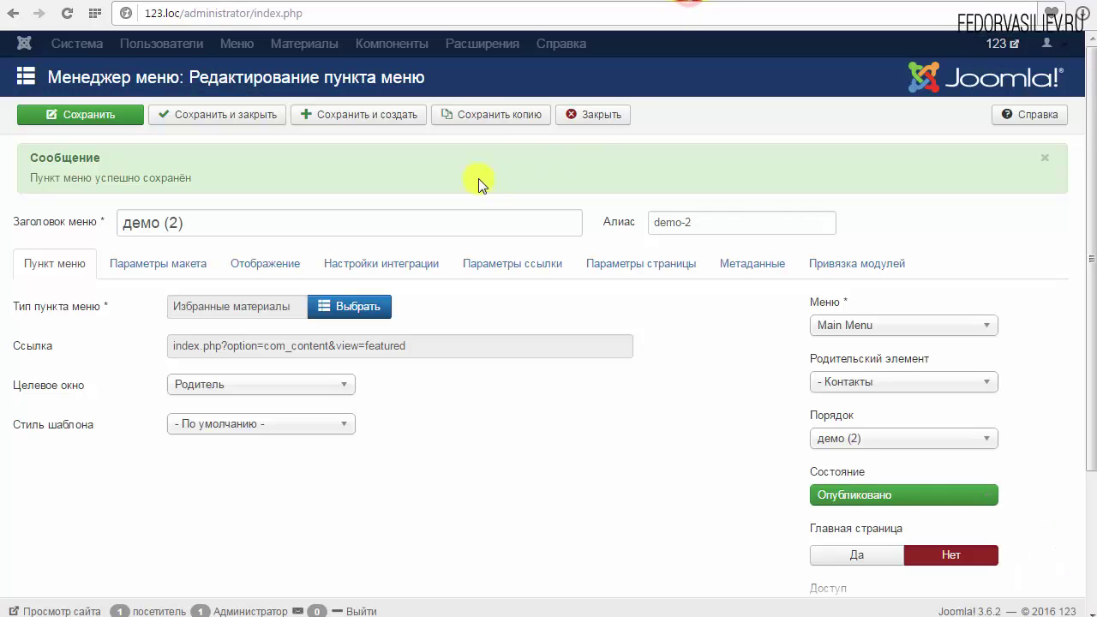
Step: Close the menu item, open the Main Menu site module, set Показывать подпункты меню to Да and save the module
left_click(598, 120)
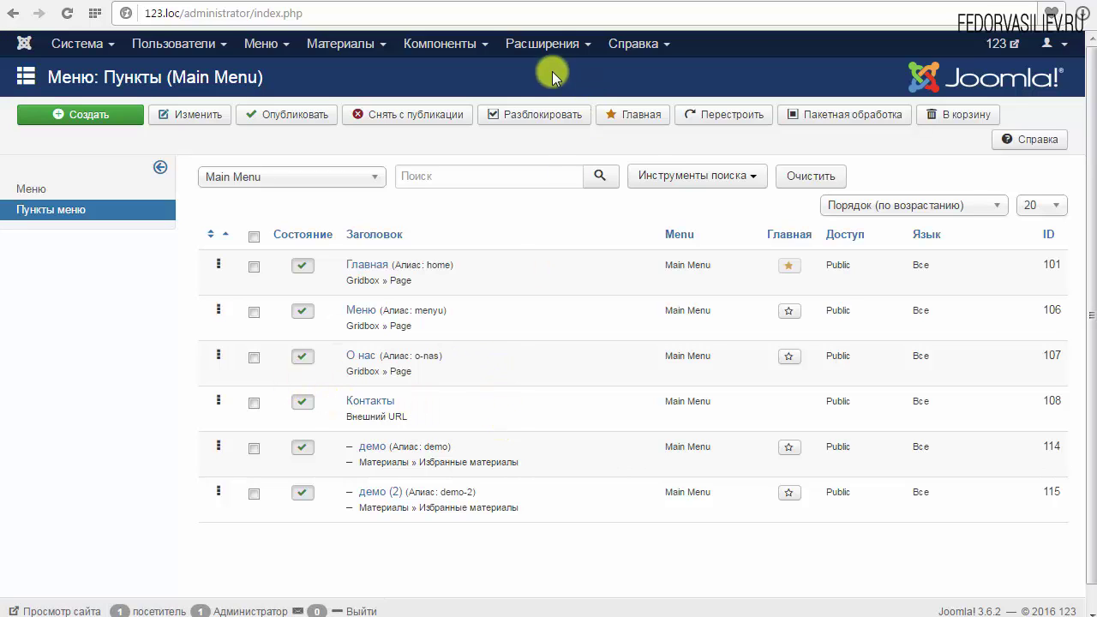
left_click(547, 44)
left_click(570, 109)
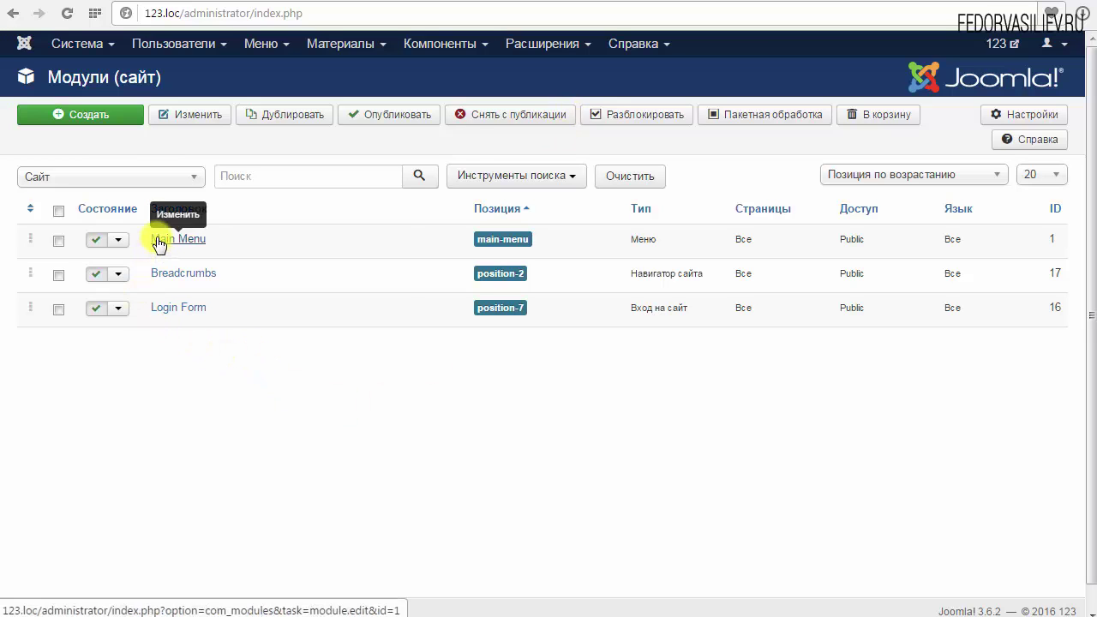
left_click(156, 239)
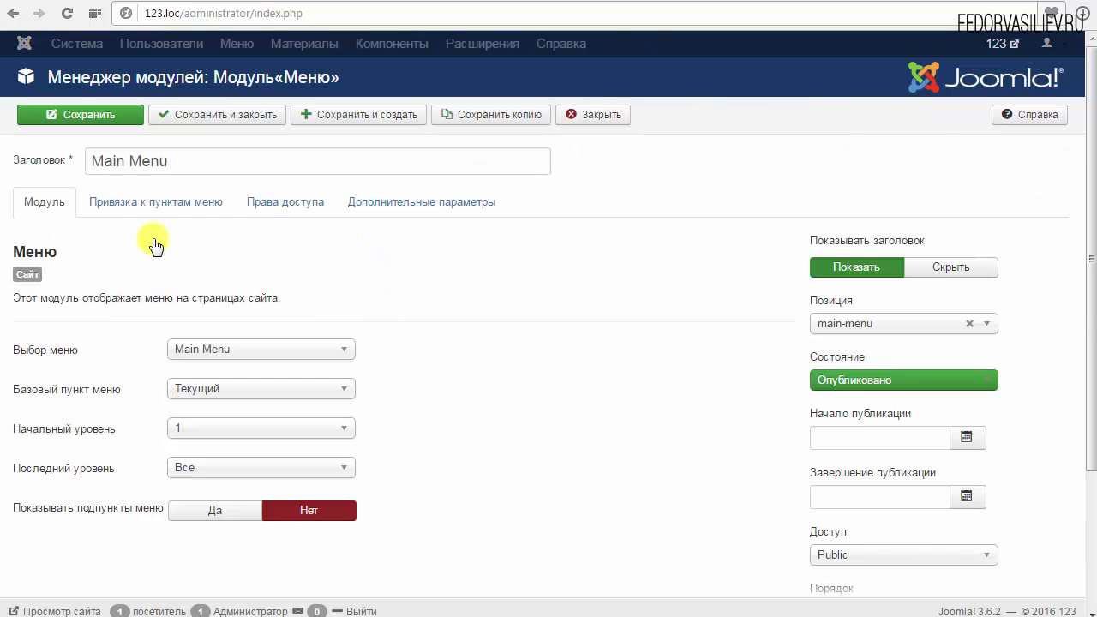
mouse_move(19, 514)
left_click_drag(94, 521, 112, 549)
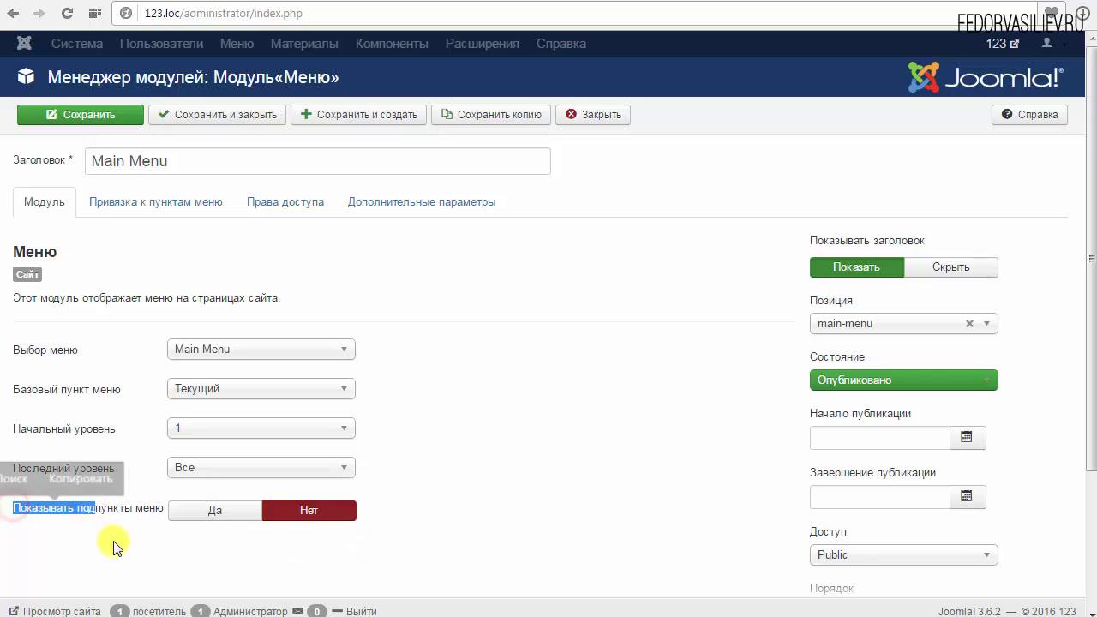
left_click(113, 541)
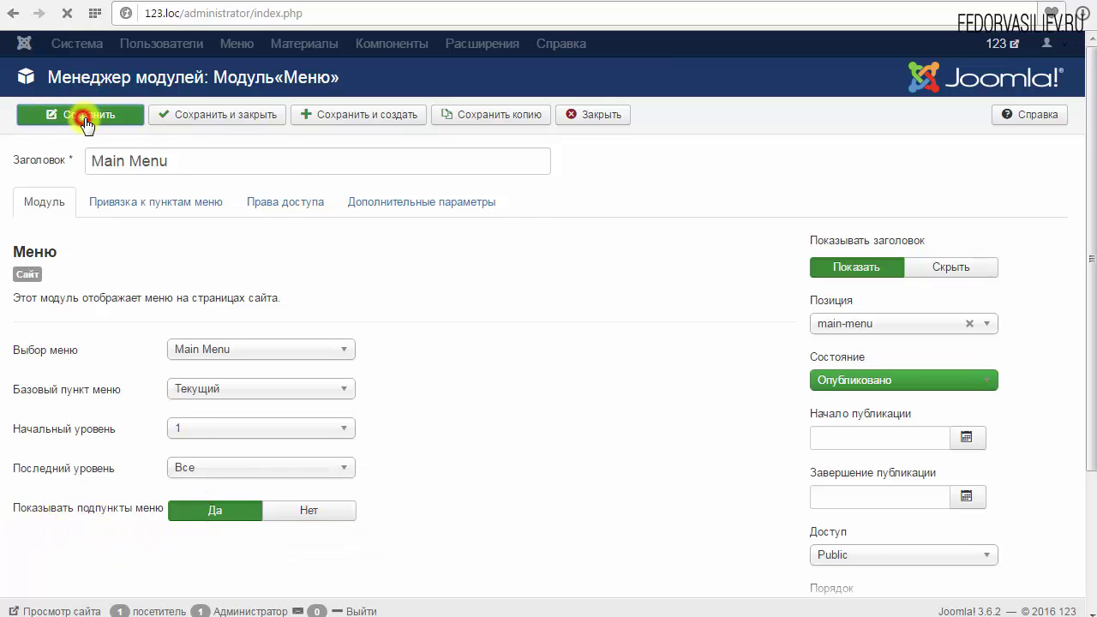
Step: Check the Контакты submenu on the site's front page and open the page in the front-end page editor
left_click(336, 4)
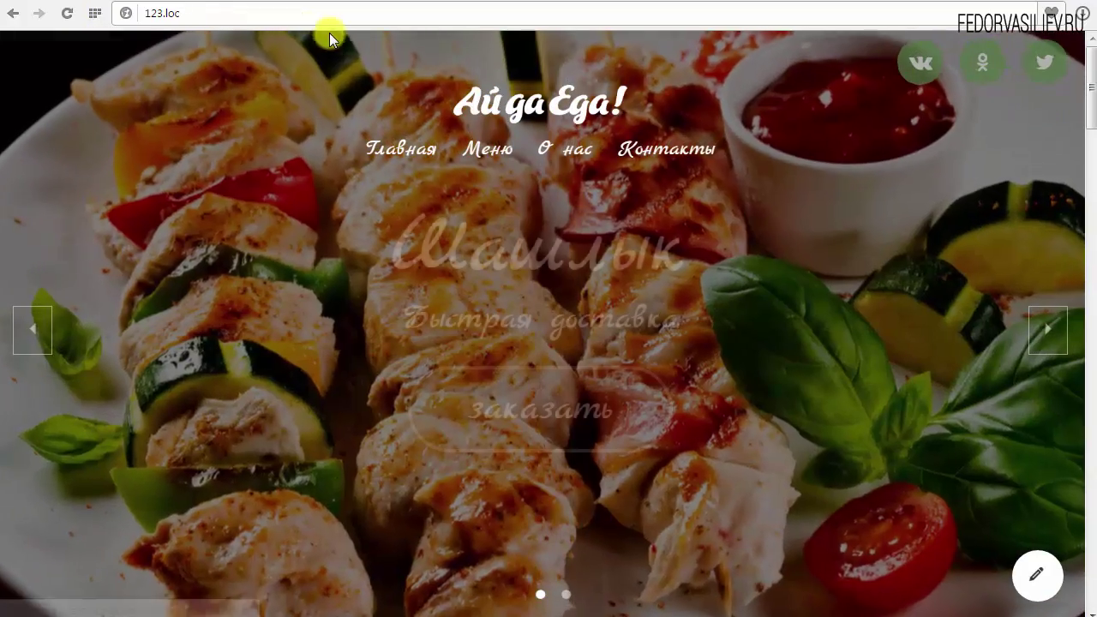
mouse_move(644, 152)
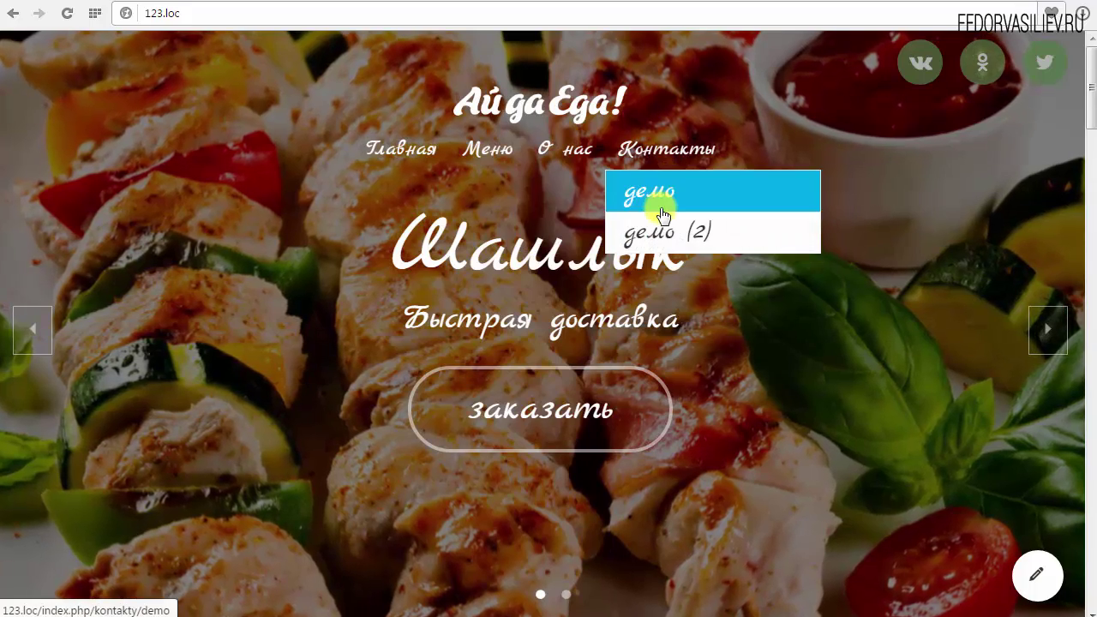
left_click(627, 191)
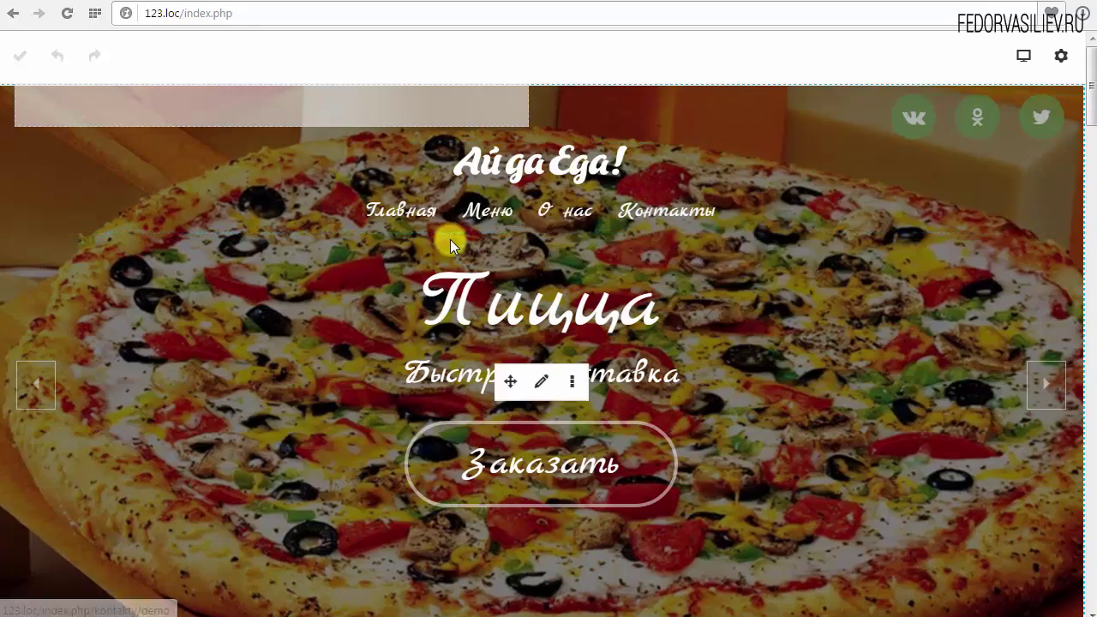
mouse_move(683, 201)
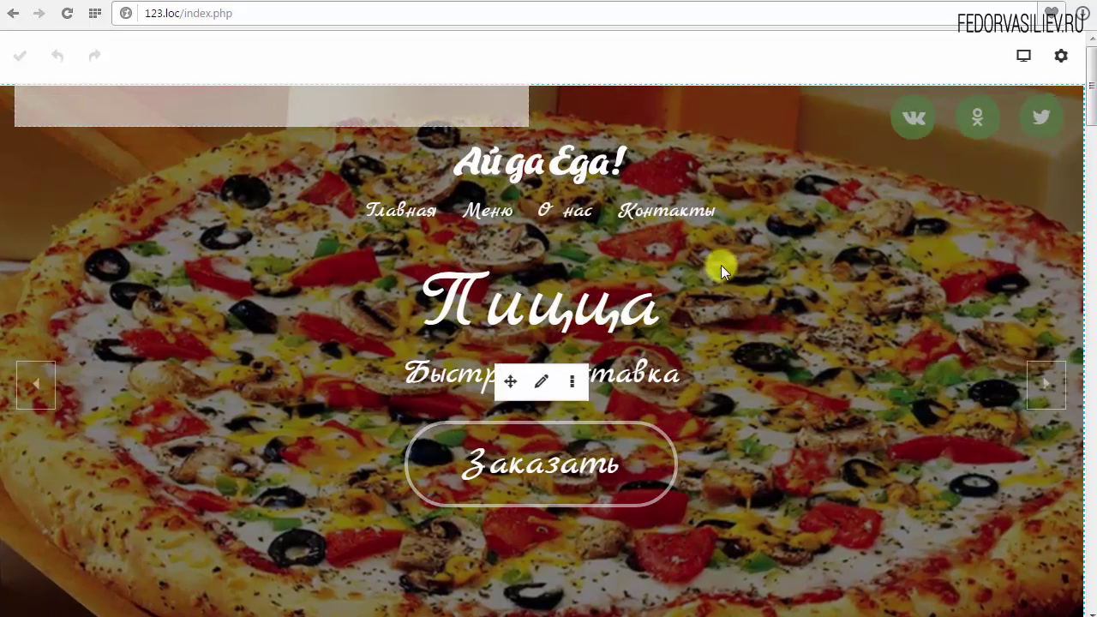
mouse_move(699, 222)
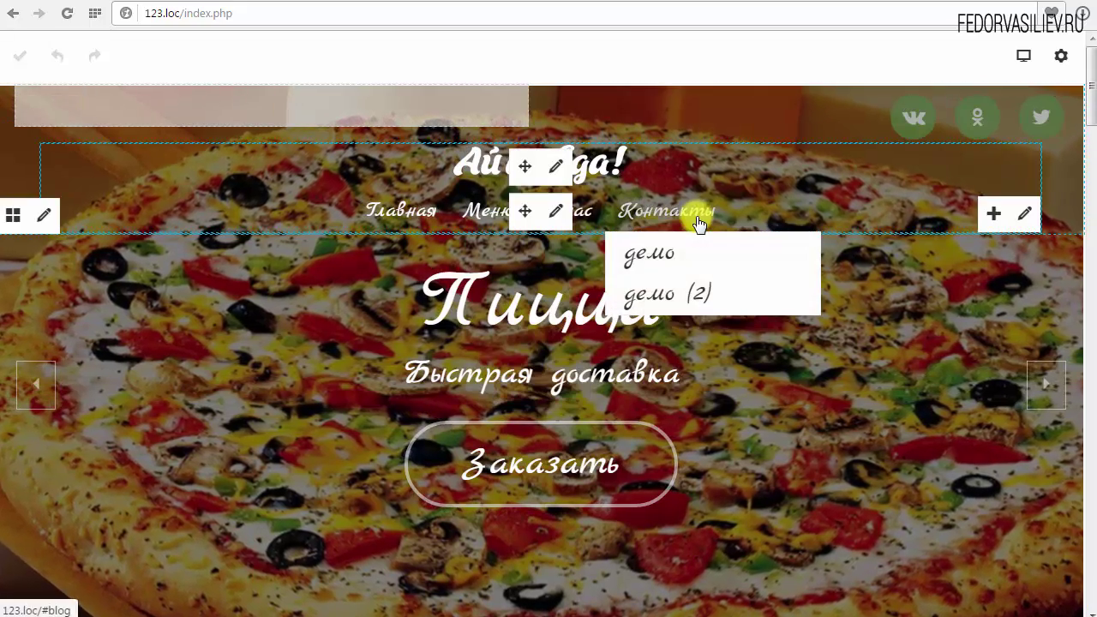
Step: Open the main menu's Sub Menu settings, move the dialog clear of Контакты, and adjust the opacity of the submenu's #ffffff background
left_click(555, 212)
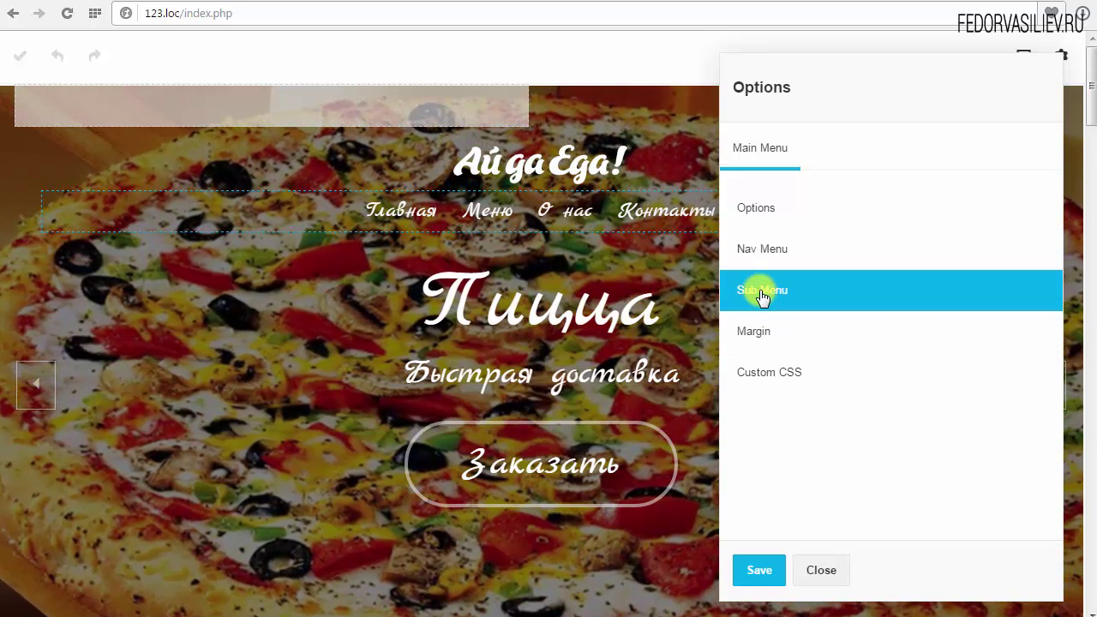
left_click(762, 294)
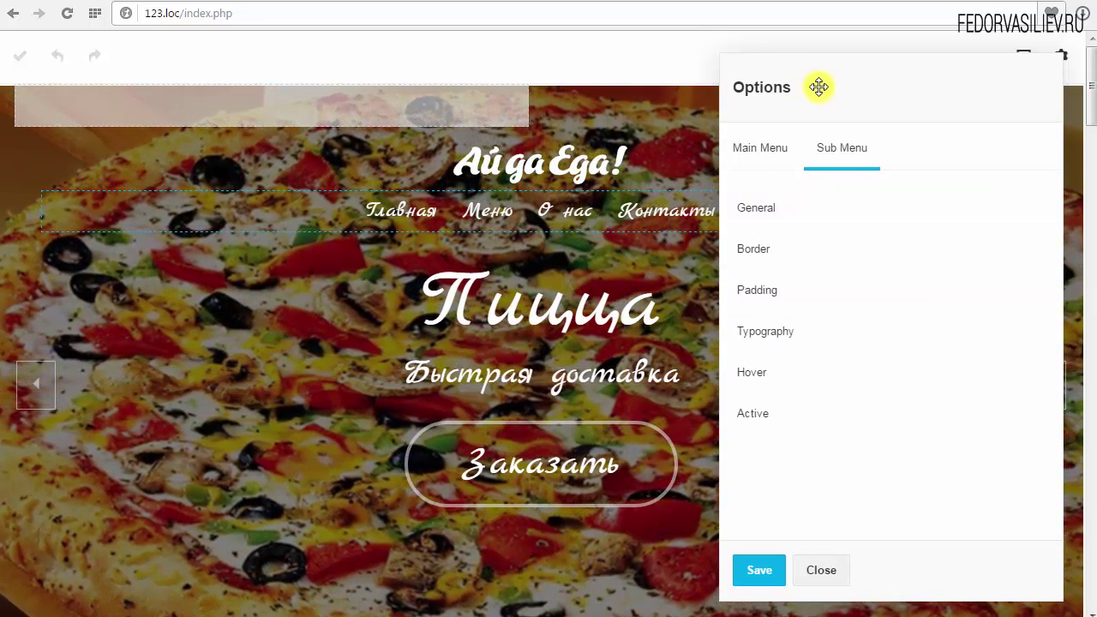
left_click_drag(819, 87, 203, 83)
mouse_move(612, 202)
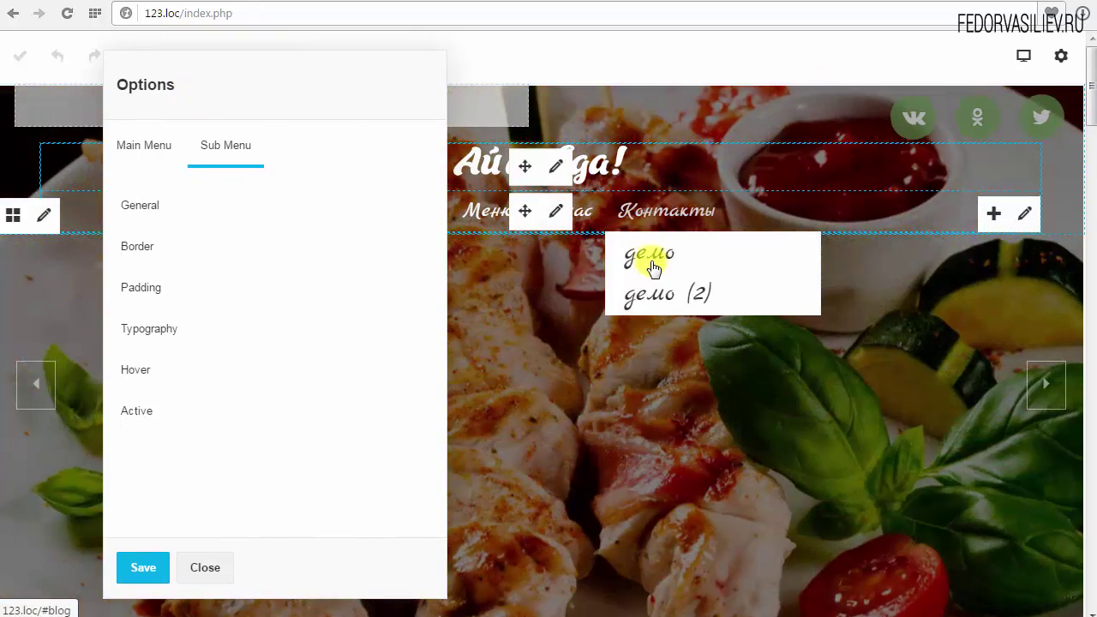
left_click(181, 204)
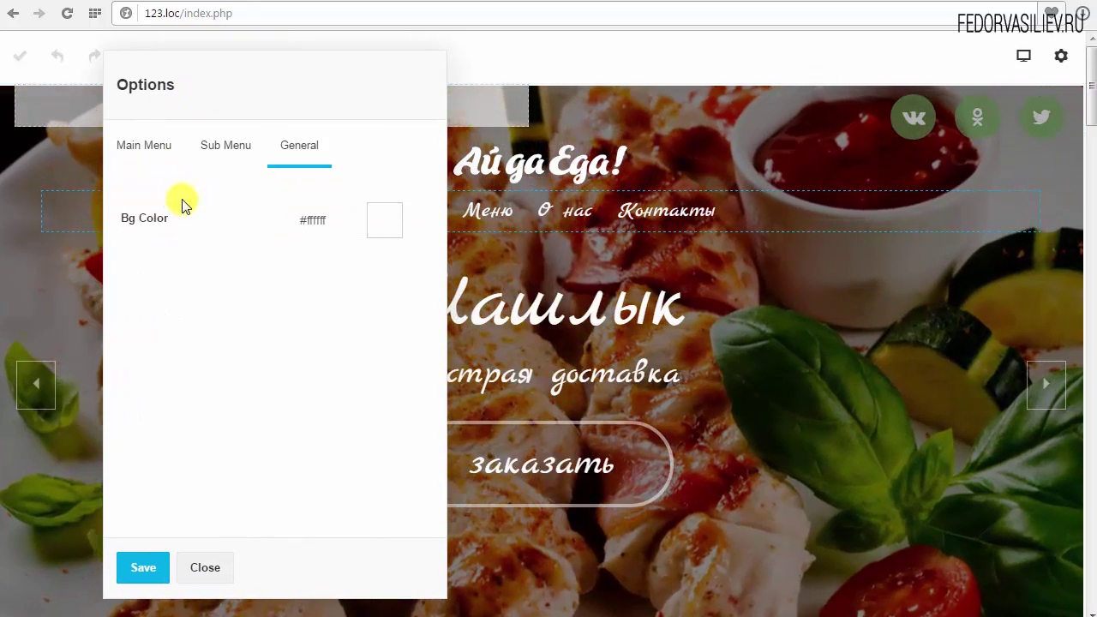
left_click(385, 221)
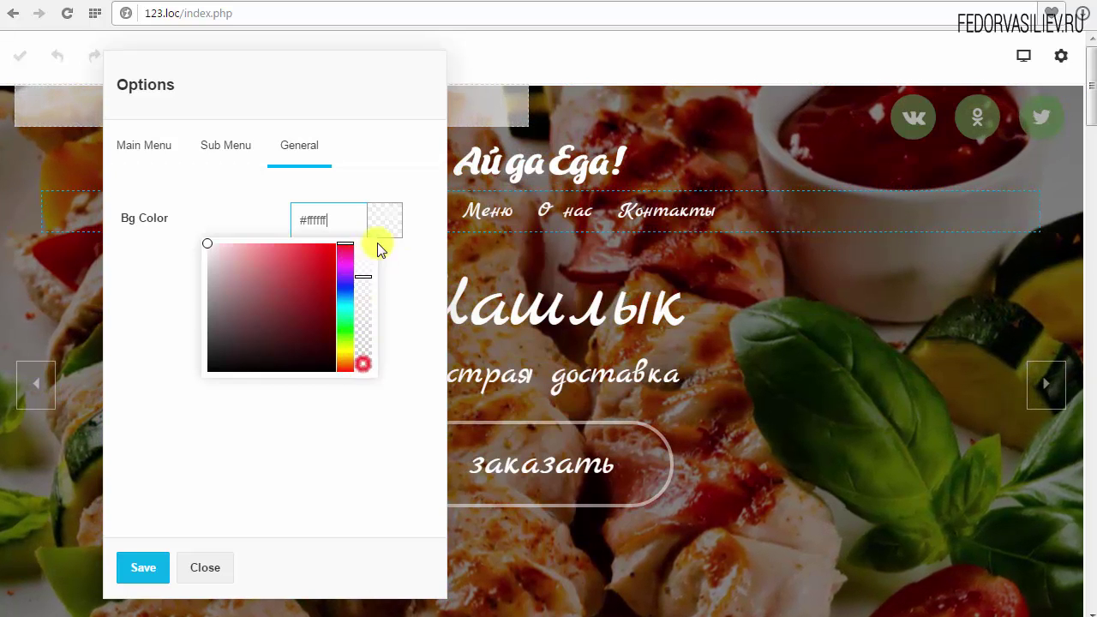
Step: Turn on the left border in the submenu's Border settings and return to the Sub Menu list
left_click(204, 194)
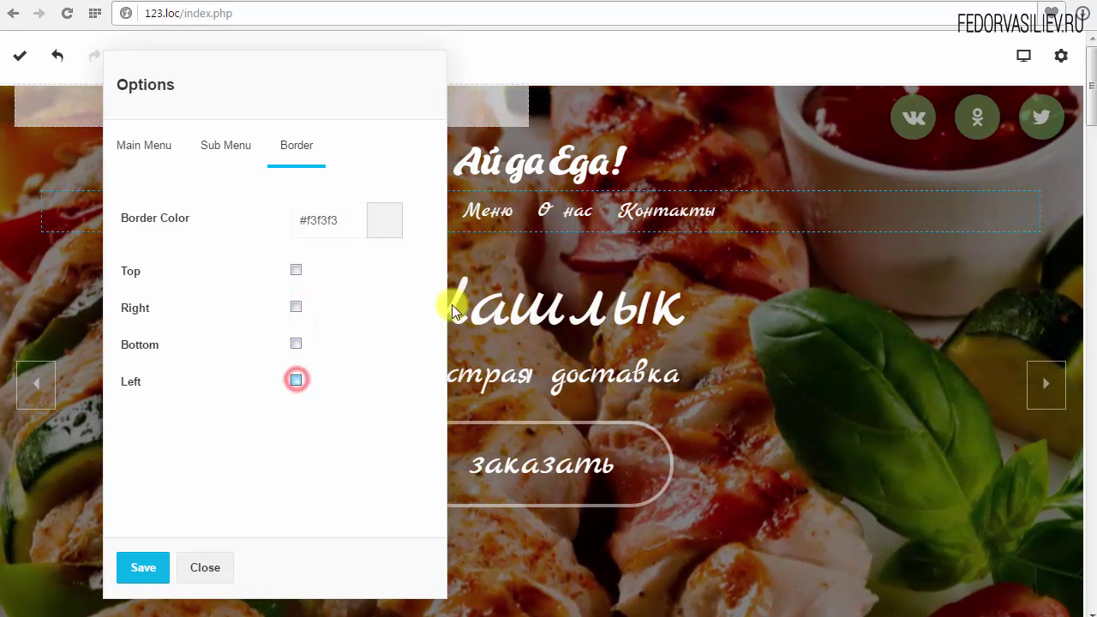
mouse_move(692, 210)
left_click_drag(225, 148, 230, 147)
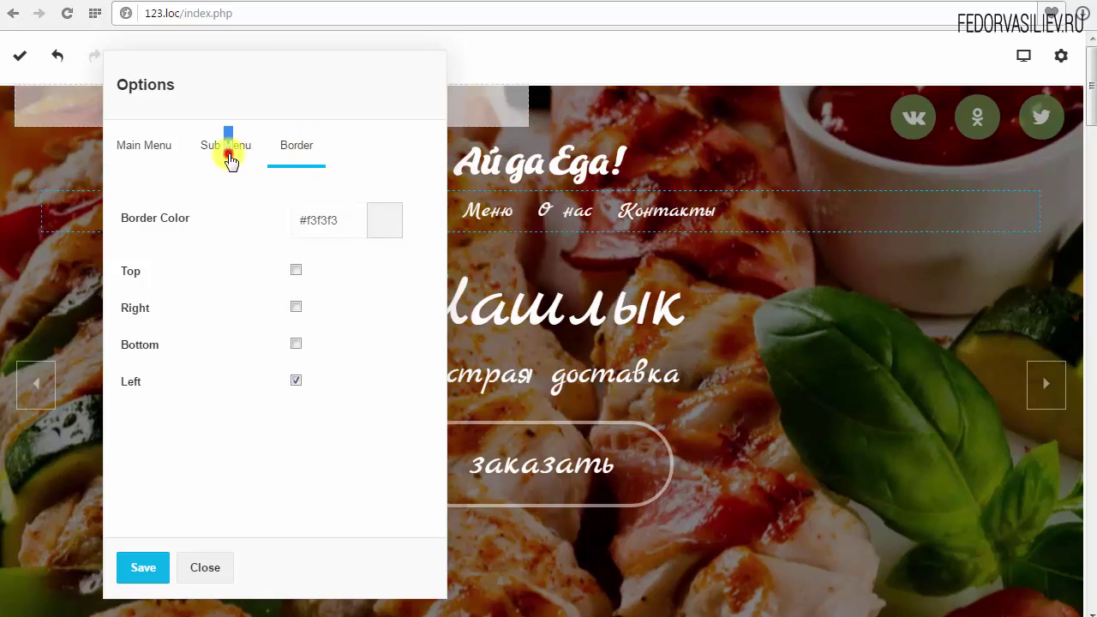
Step: Review the submenu's Padding, Typography and Hover settings, comparing them with the Контакты submenu on the page
left_click(190, 285)
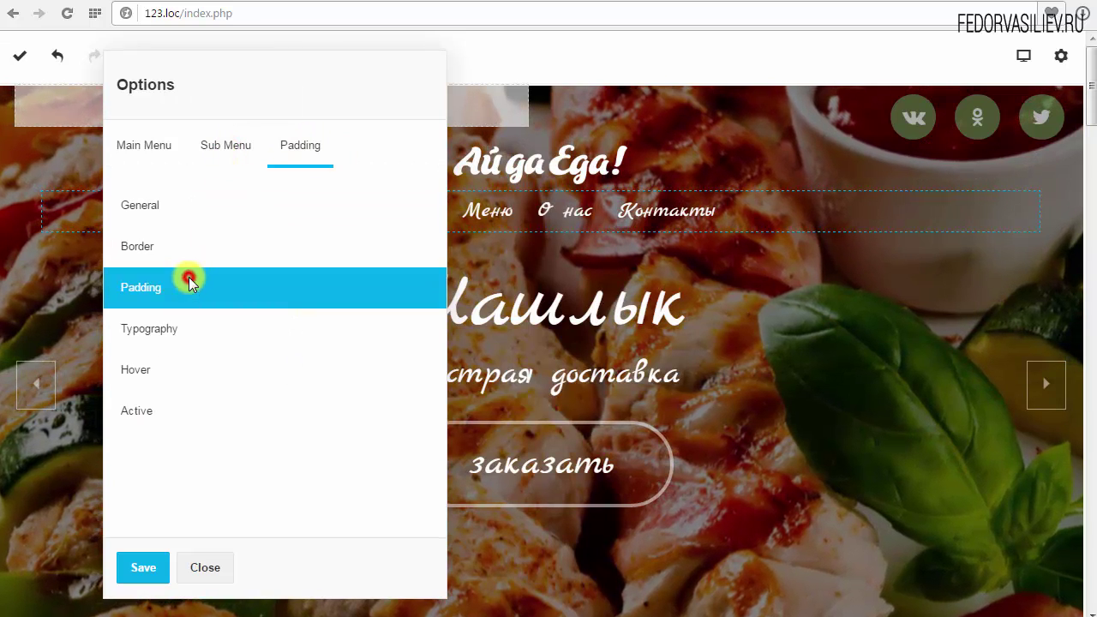
left_click(240, 144)
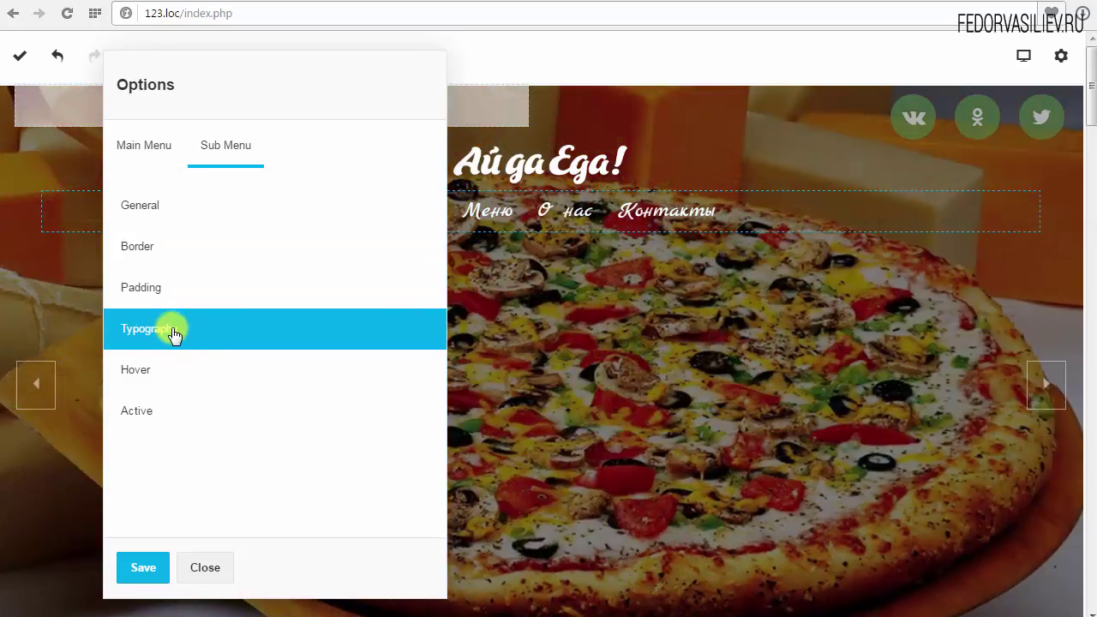
left_click(173, 330)
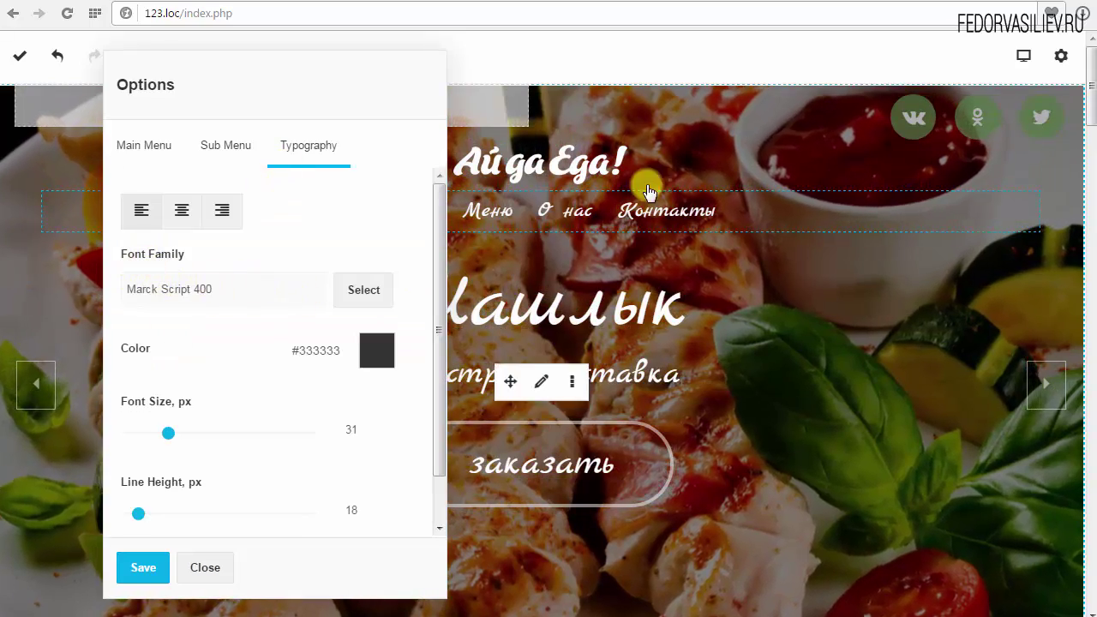
mouse_move(666, 211)
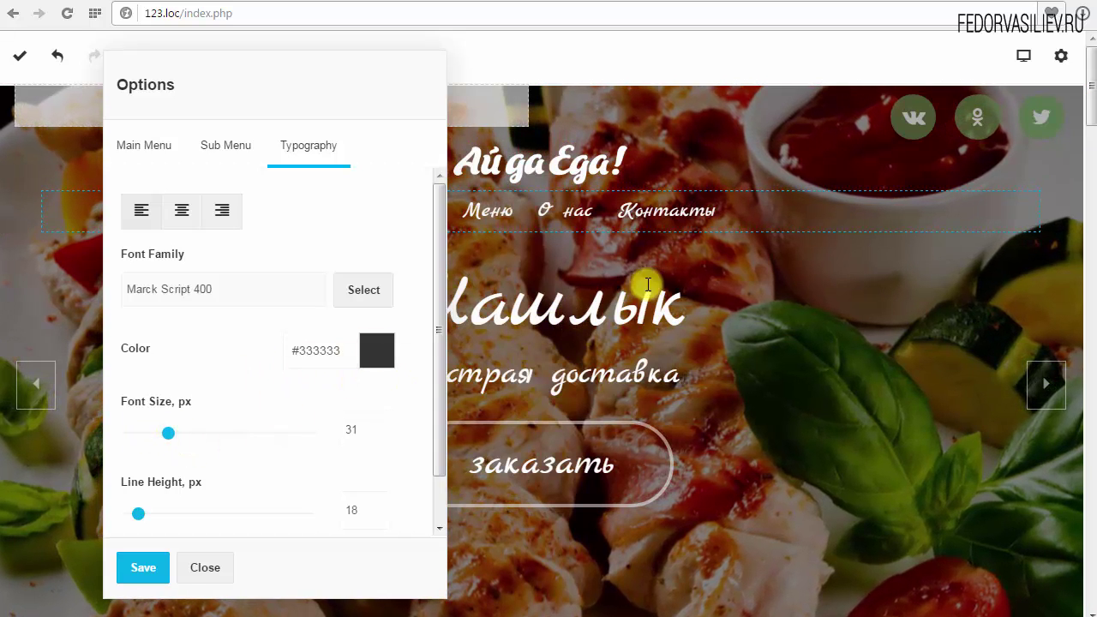
scroll(300, 403, "down", 2)
scroll(358, 283, "up", 2)
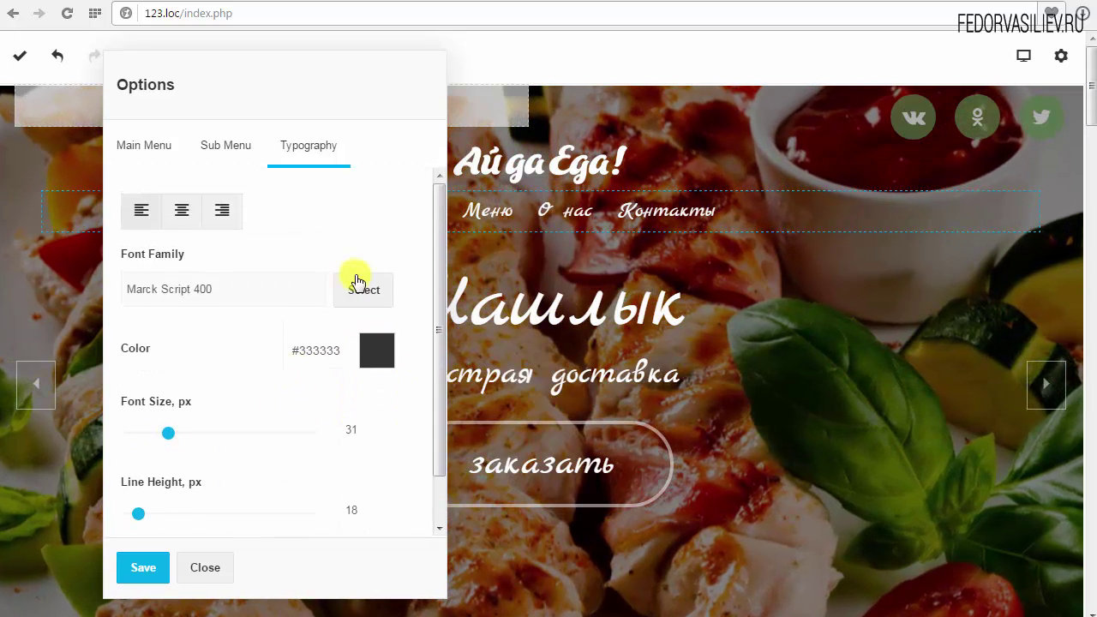
left_click(227, 148)
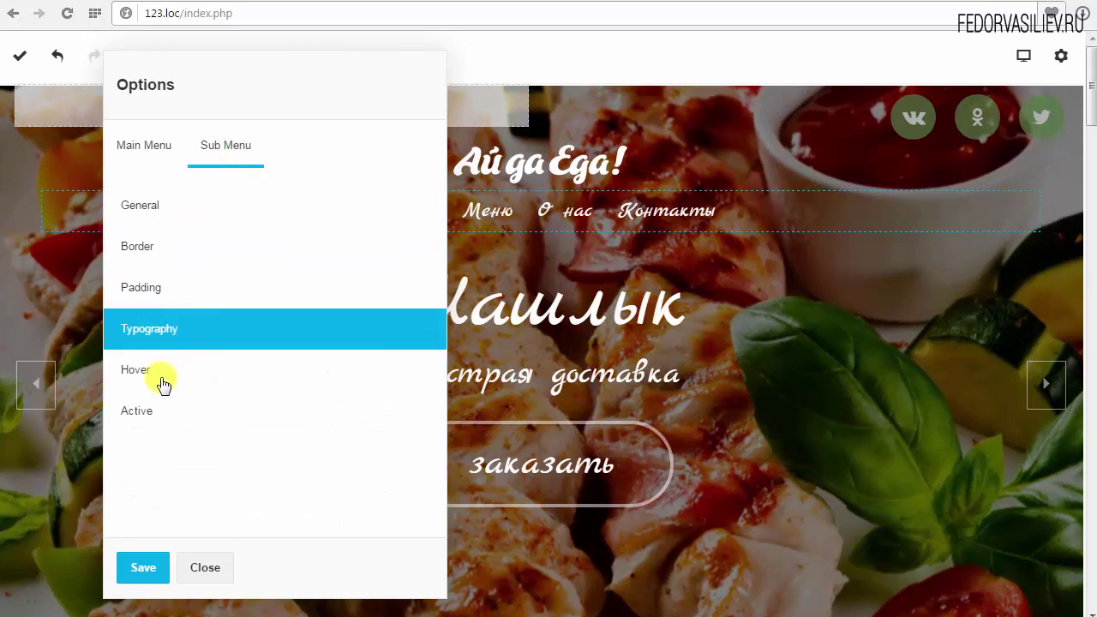
left_click(160, 383)
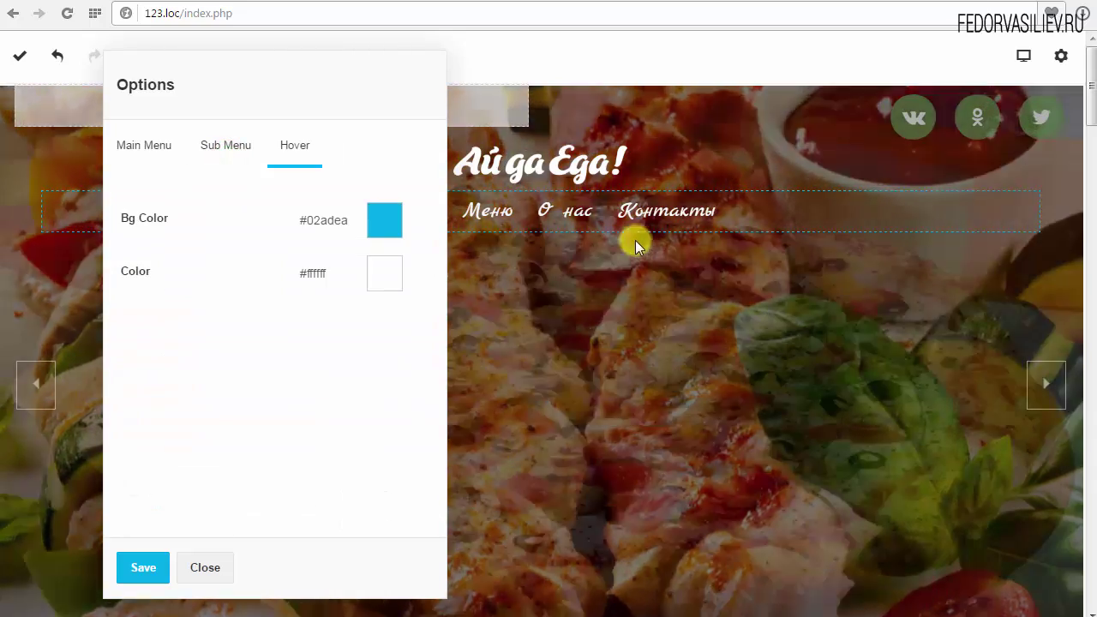